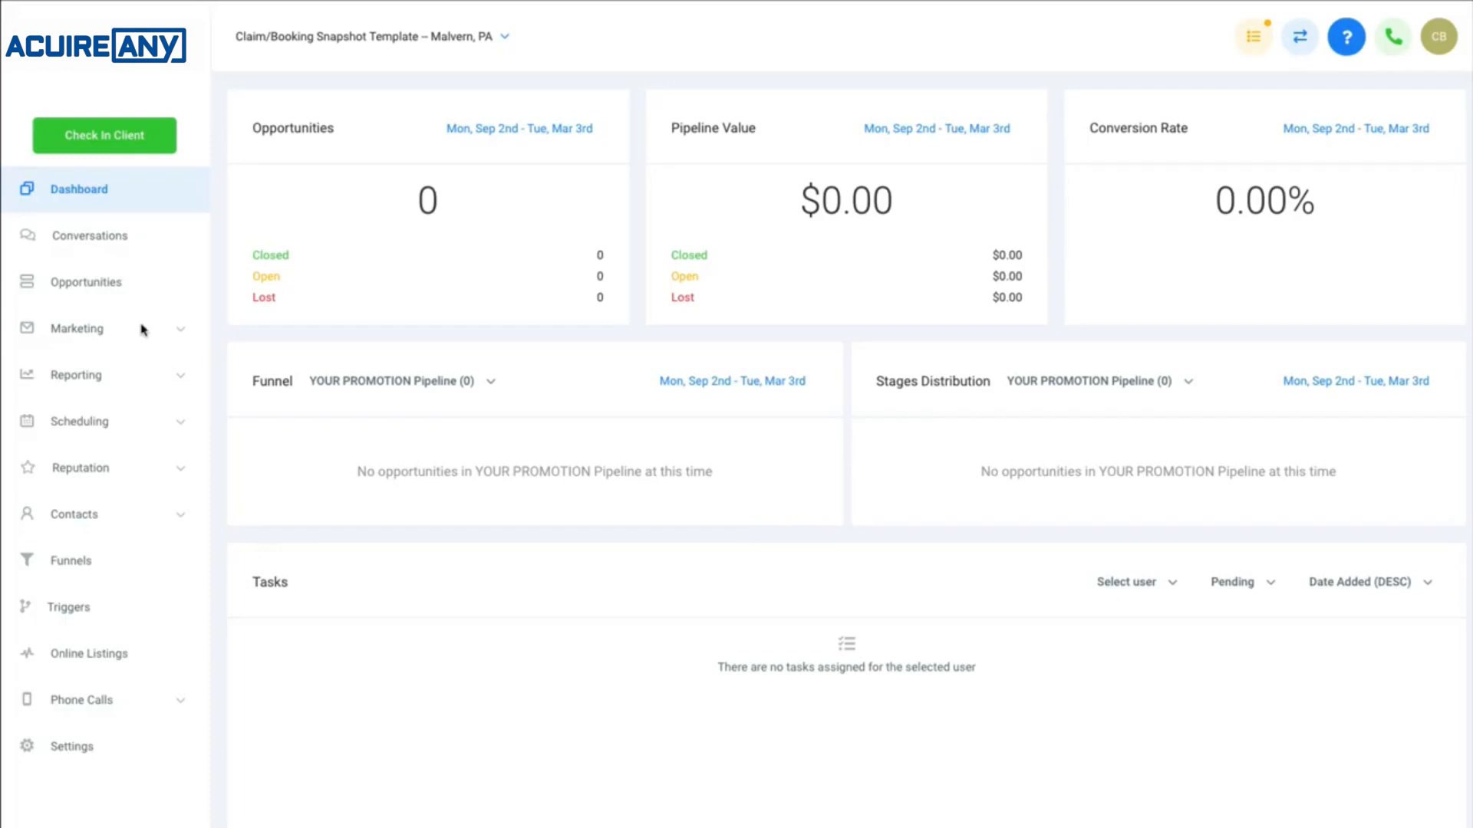
# Start a contacts import from the contacts list and upload the file all_contacts (1).csv.
pyautogui.click(98, 522)
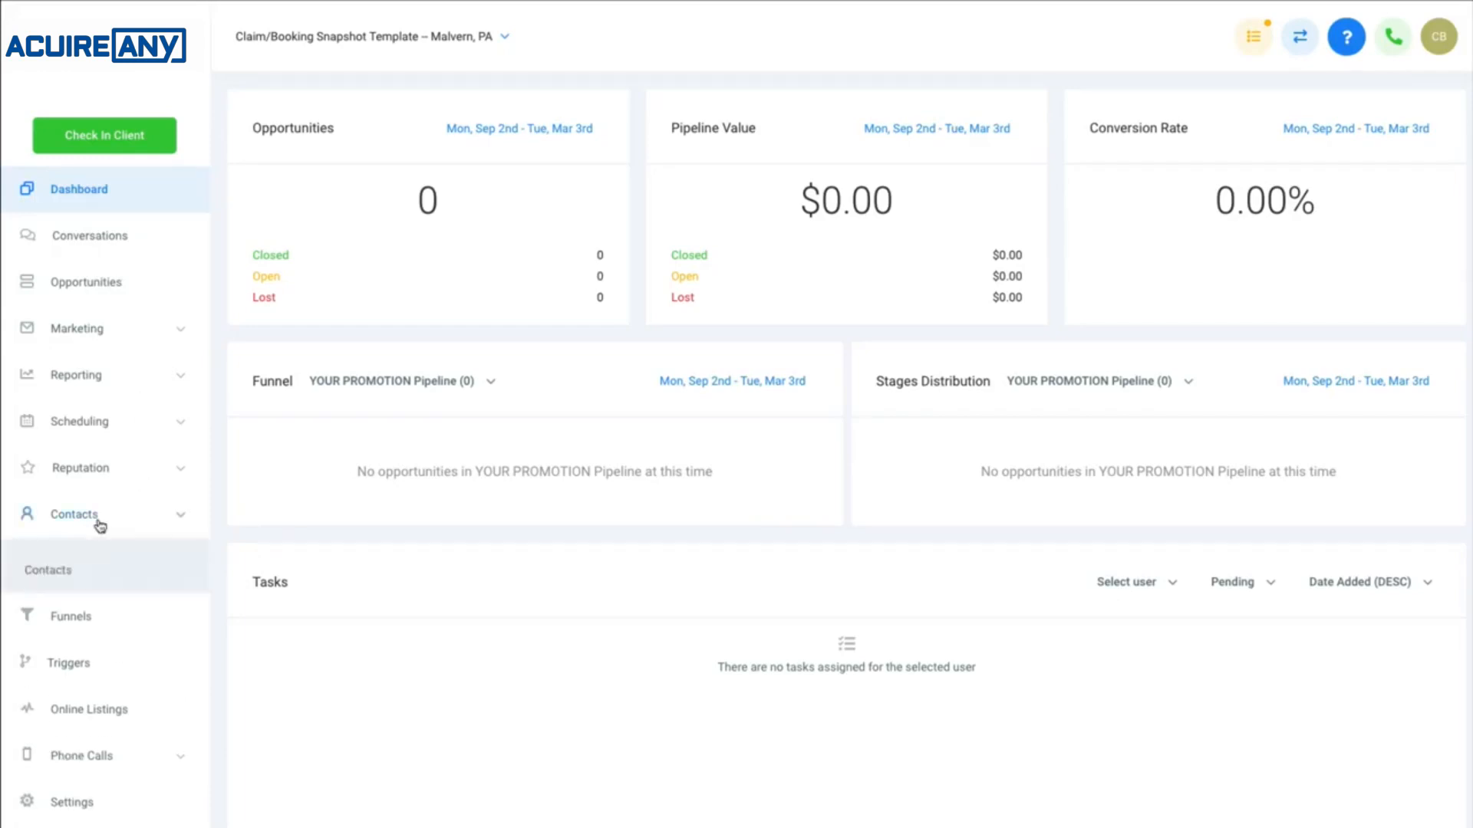
pyautogui.click(69, 572)
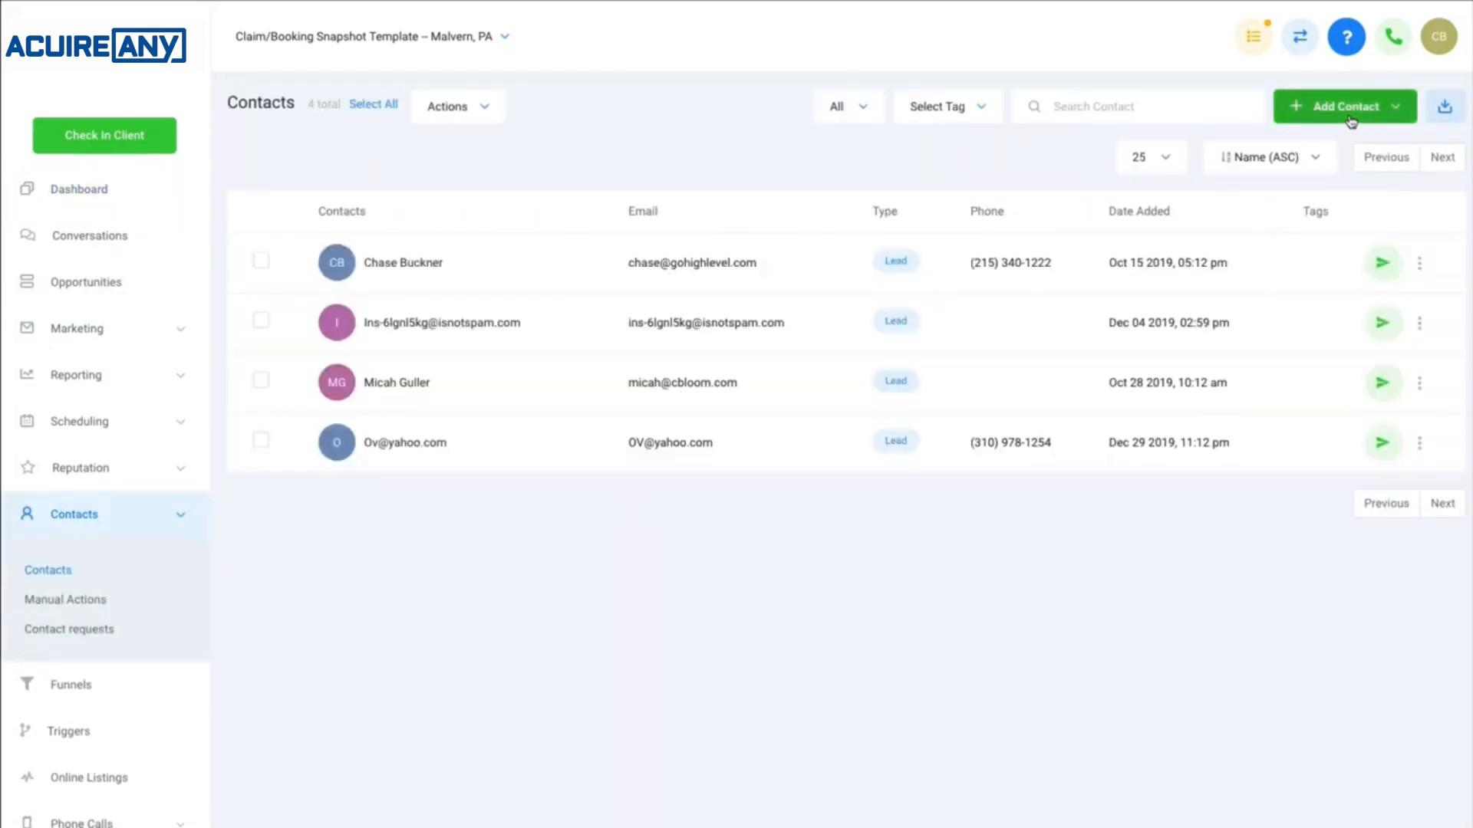
pyautogui.click(1350, 121)
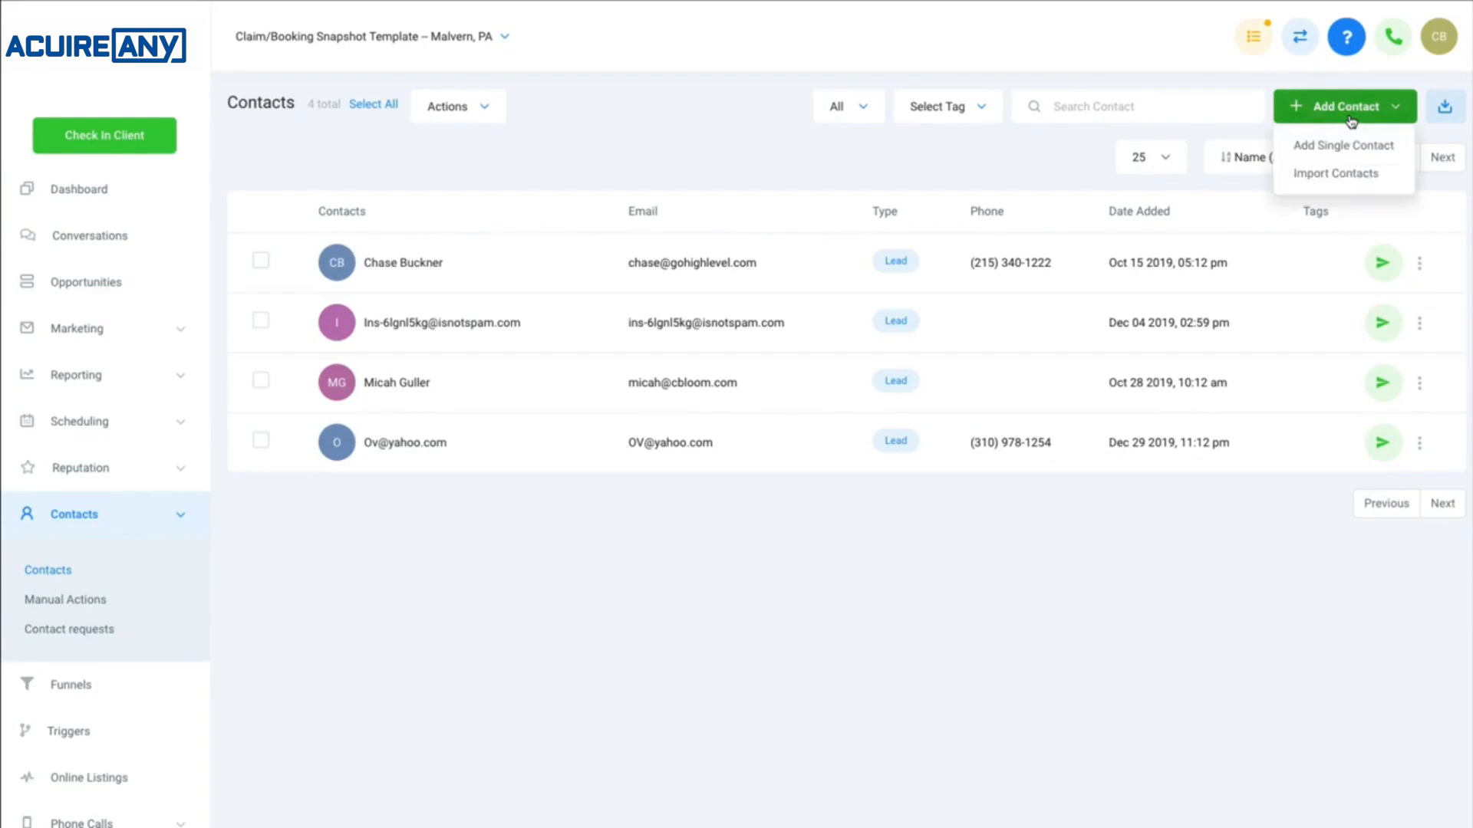
pyautogui.click(1308, 176)
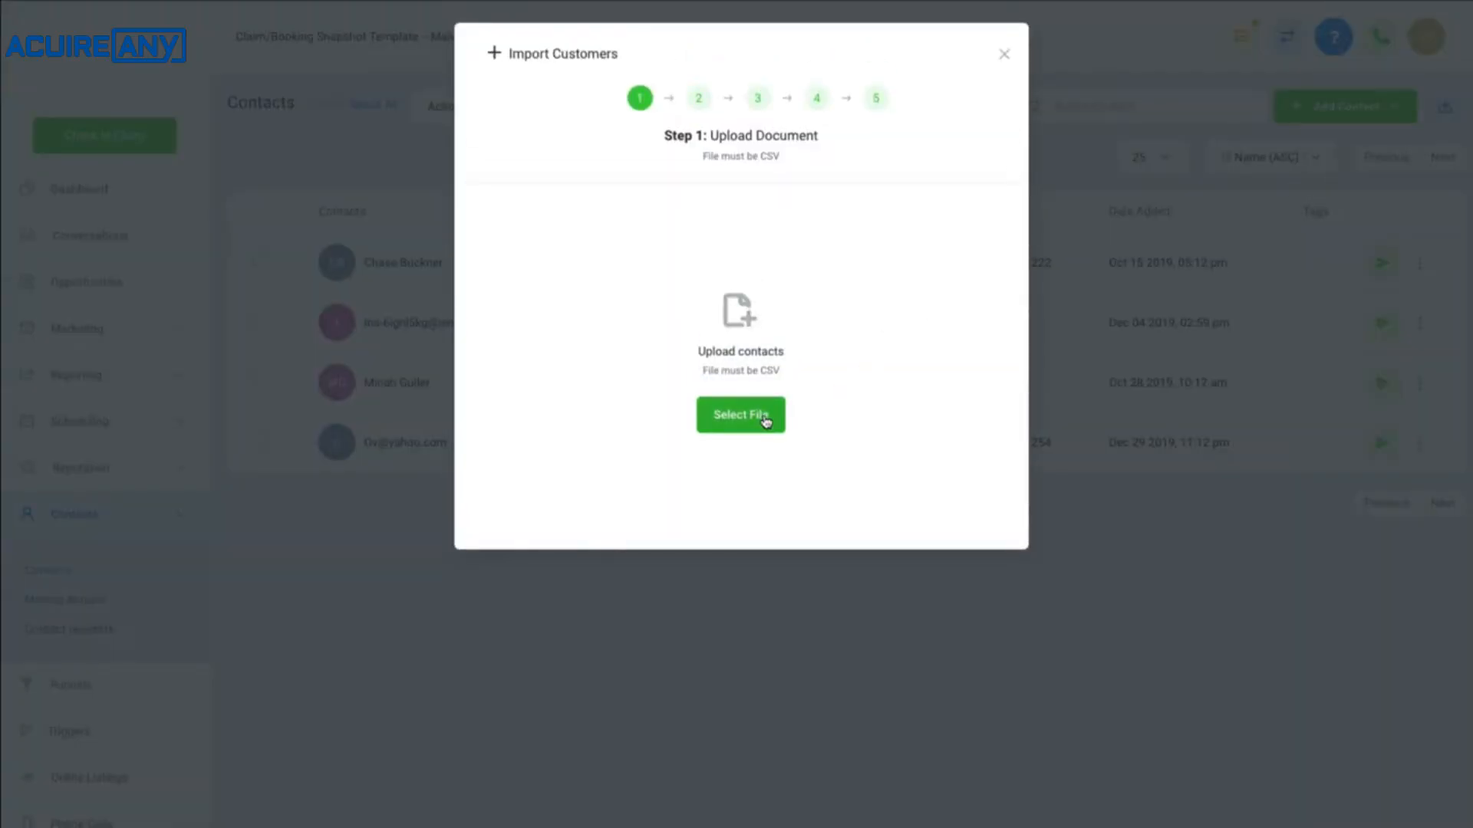
pyautogui.click(765, 421)
pyautogui.click(33, 143)
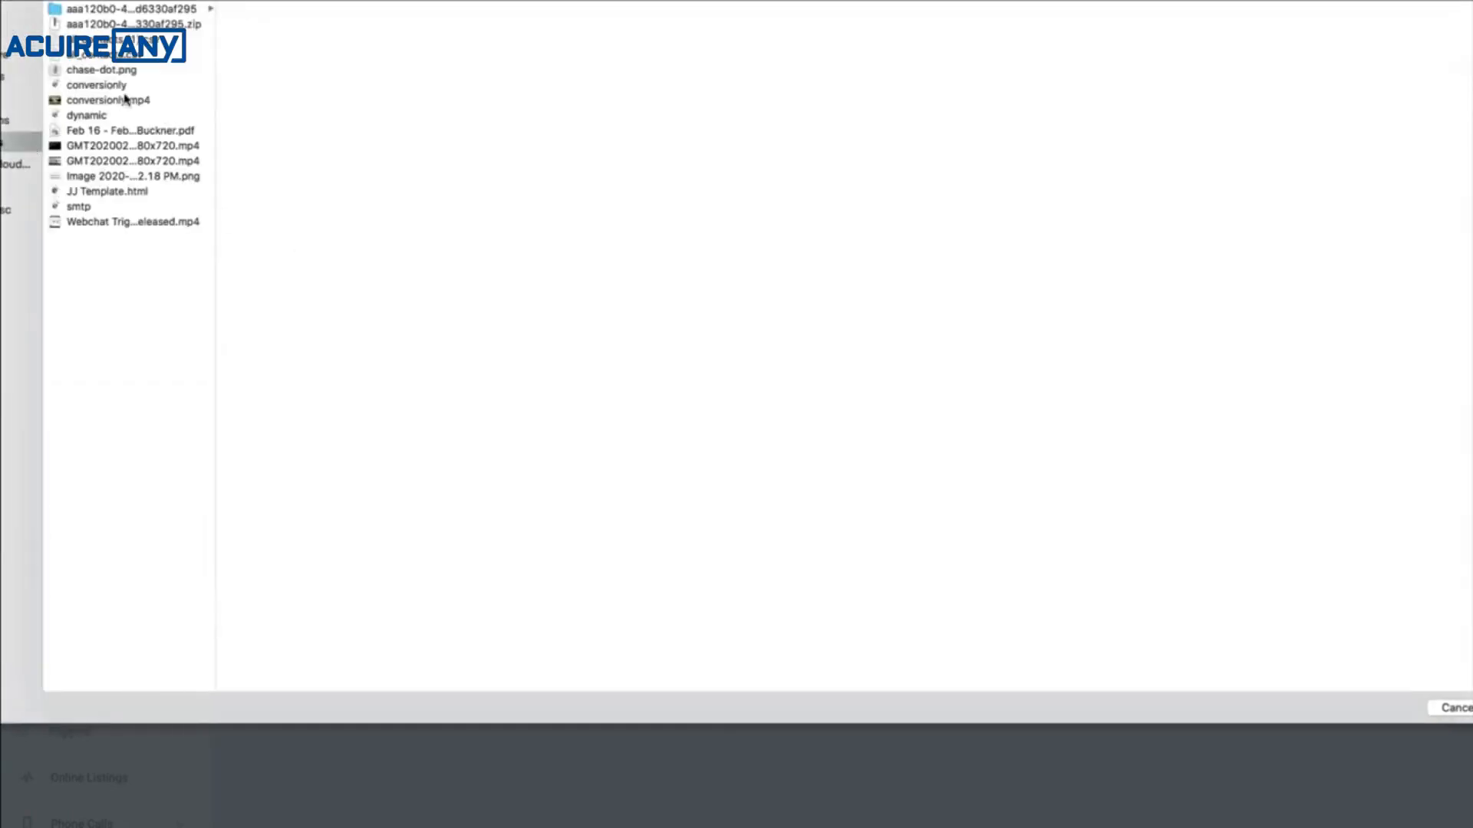
pyautogui.doubleClick(125, 40)
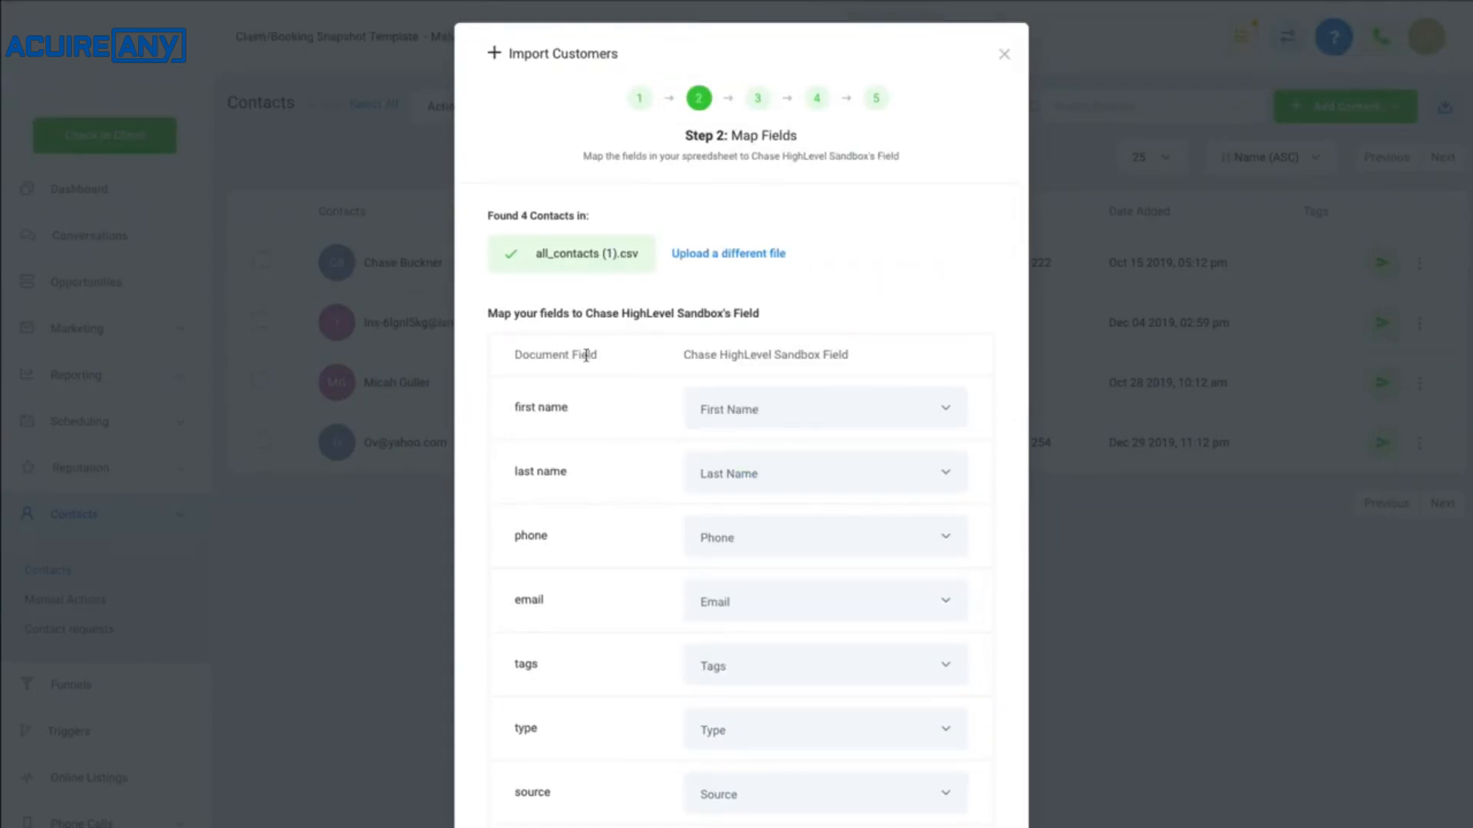
# Examine how the spreadsheet's document fields are mapped to contact fields, from first name down to the unmapped date fields.
pyautogui.moveTo(606, 366); pyautogui.dragTo(496, 365)
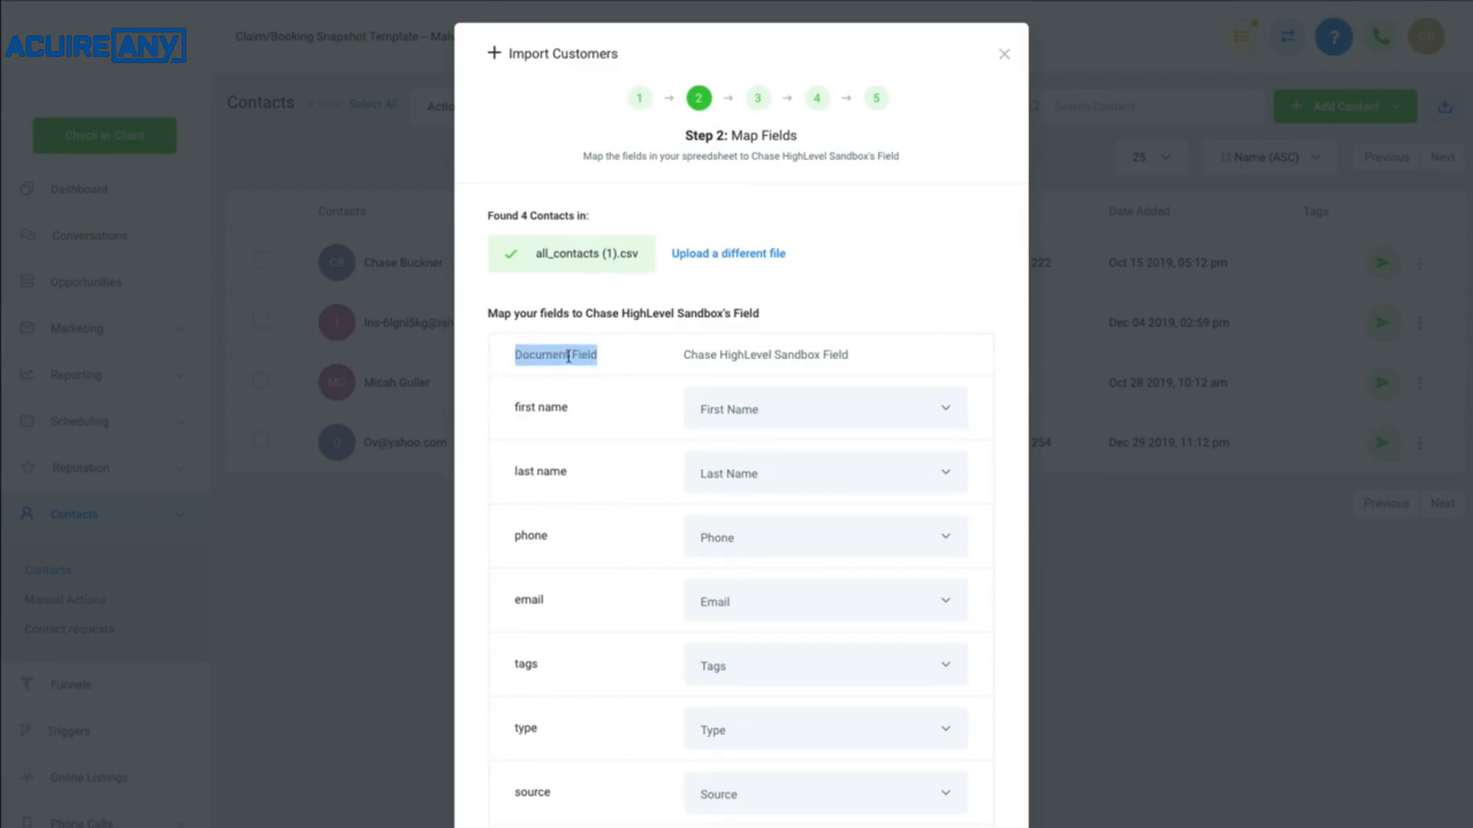
pyautogui.moveTo(567, 407); pyautogui.dragTo(464, 413)
pyautogui.click(546, 413)
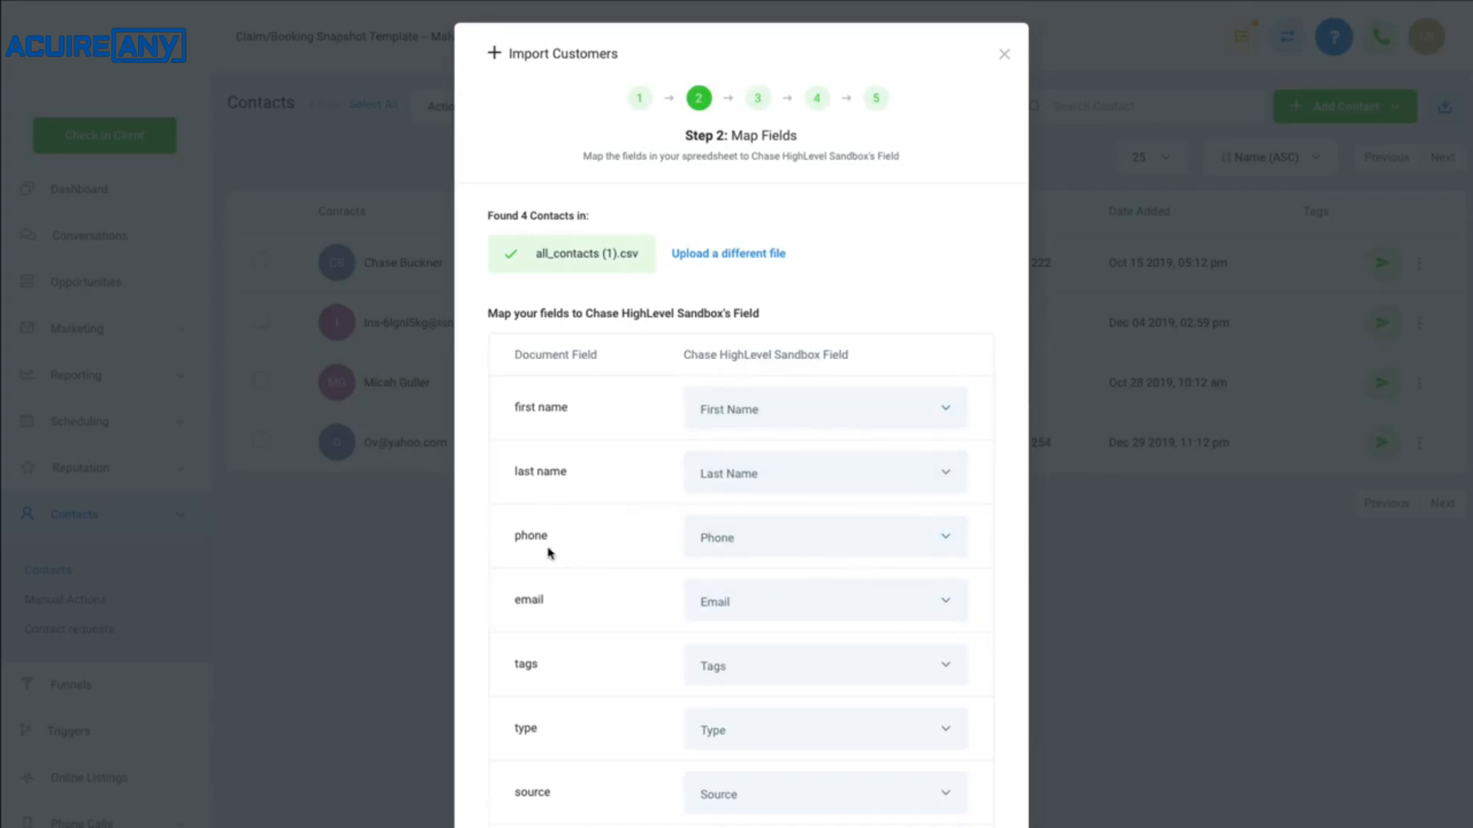
pyautogui.scroll(-1, 549, 551)
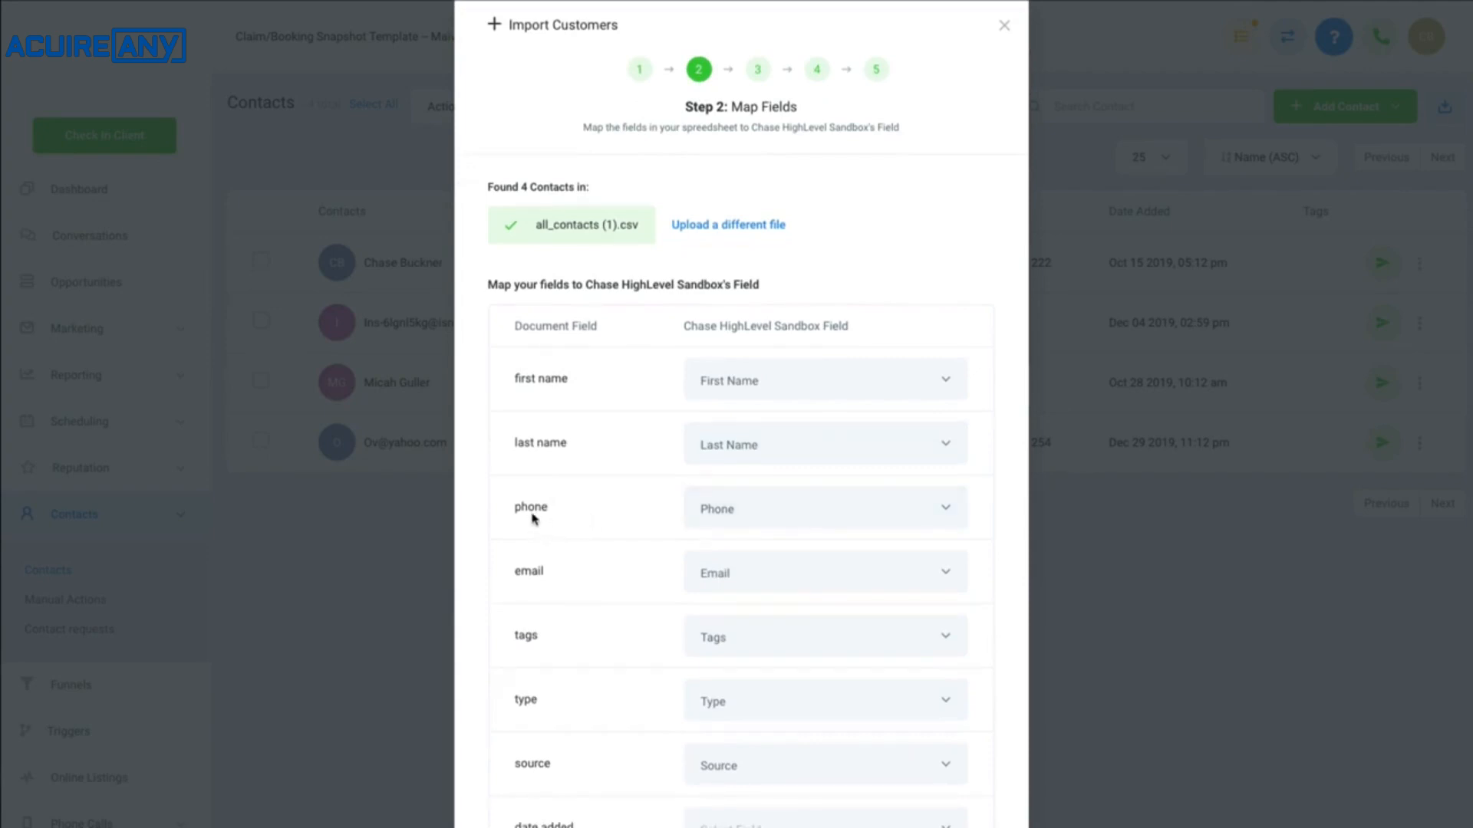
pyautogui.click(902, 512)
pyautogui.click(661, 532)
pyautogui.scroll(-2, 665, 675)
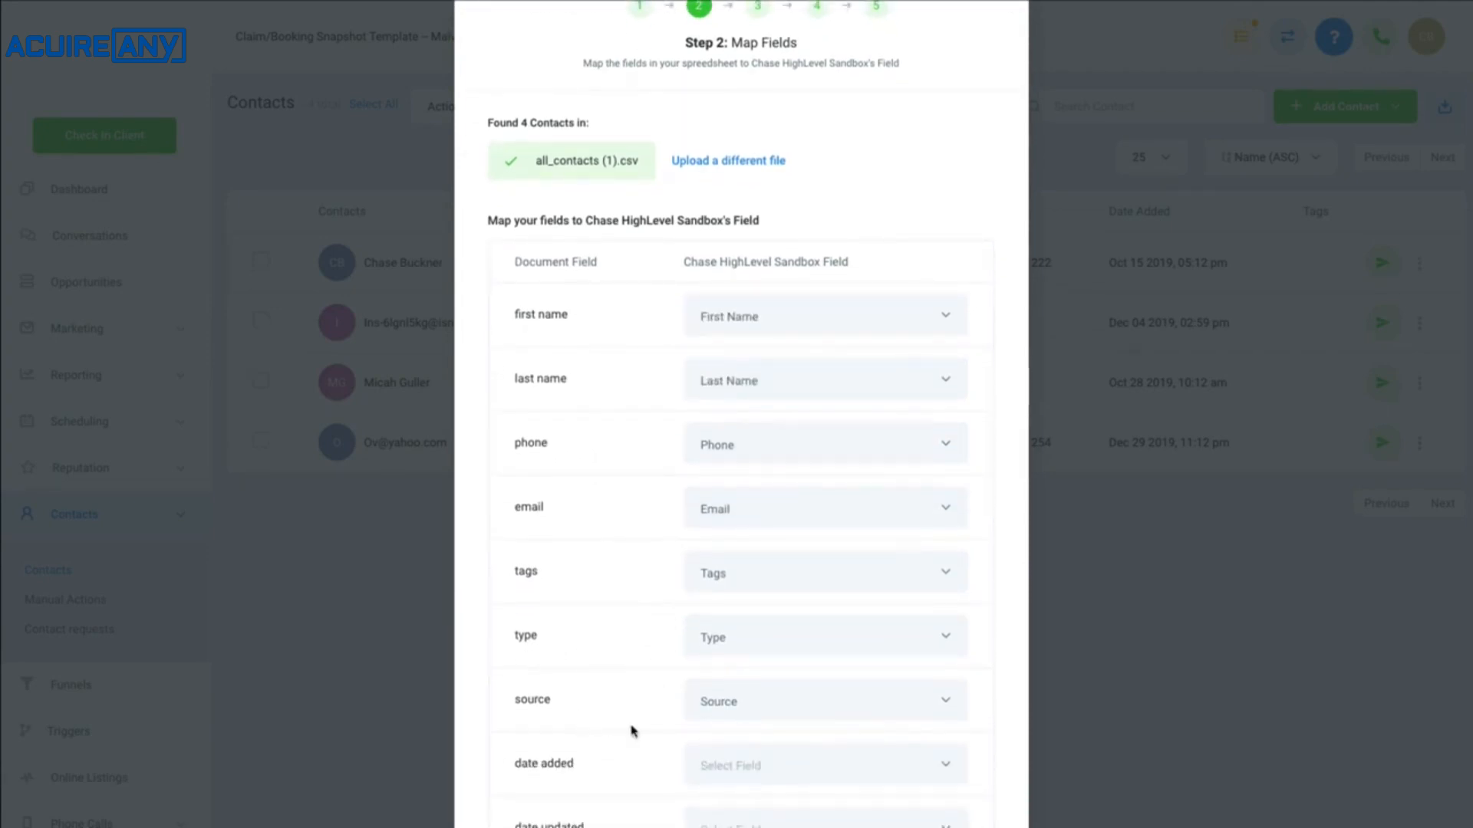
pyautogui.scroll(-2, 649, 778)
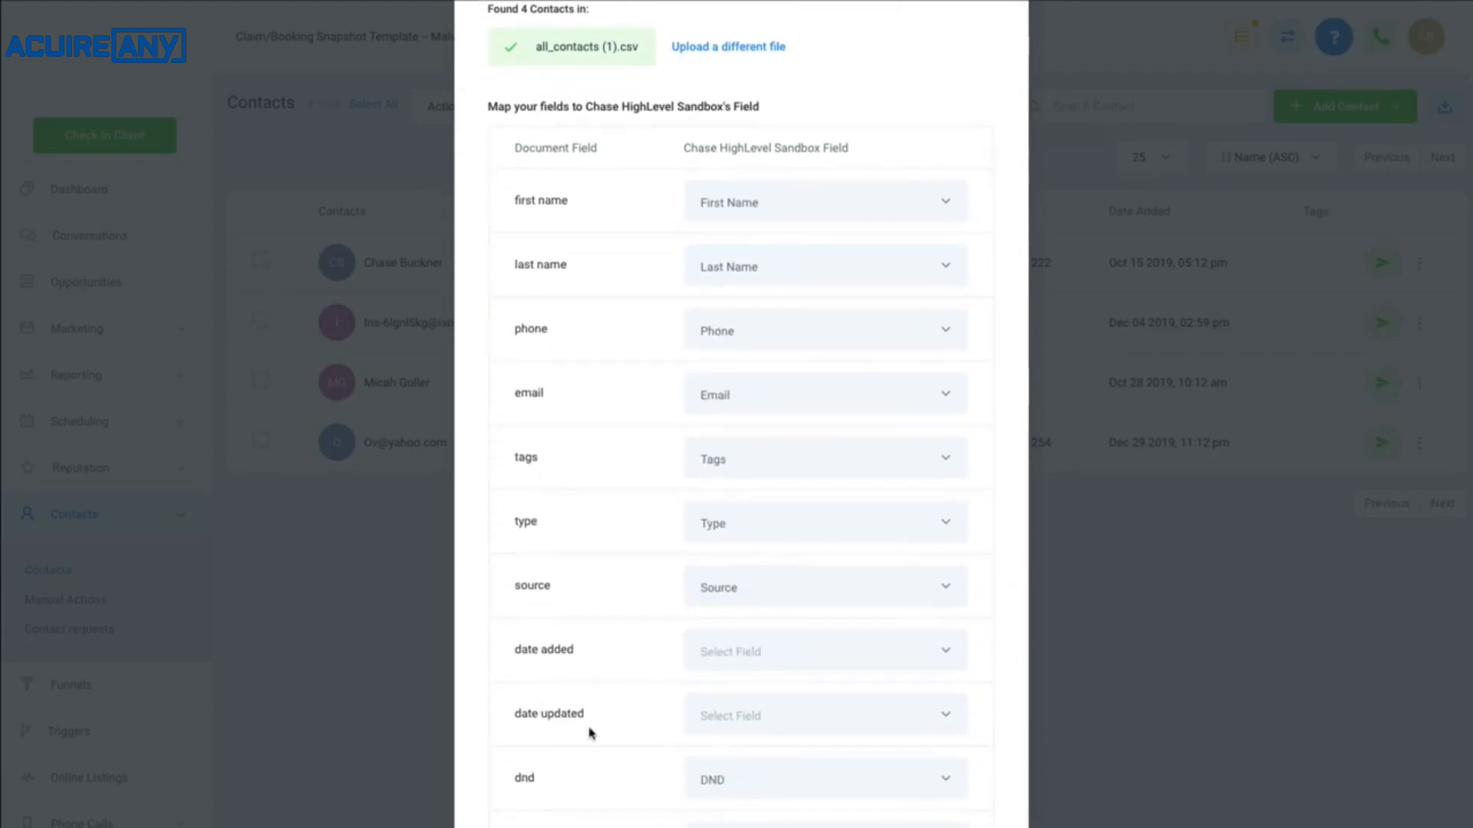
pyautogui.scroll(-2, 591, 730)
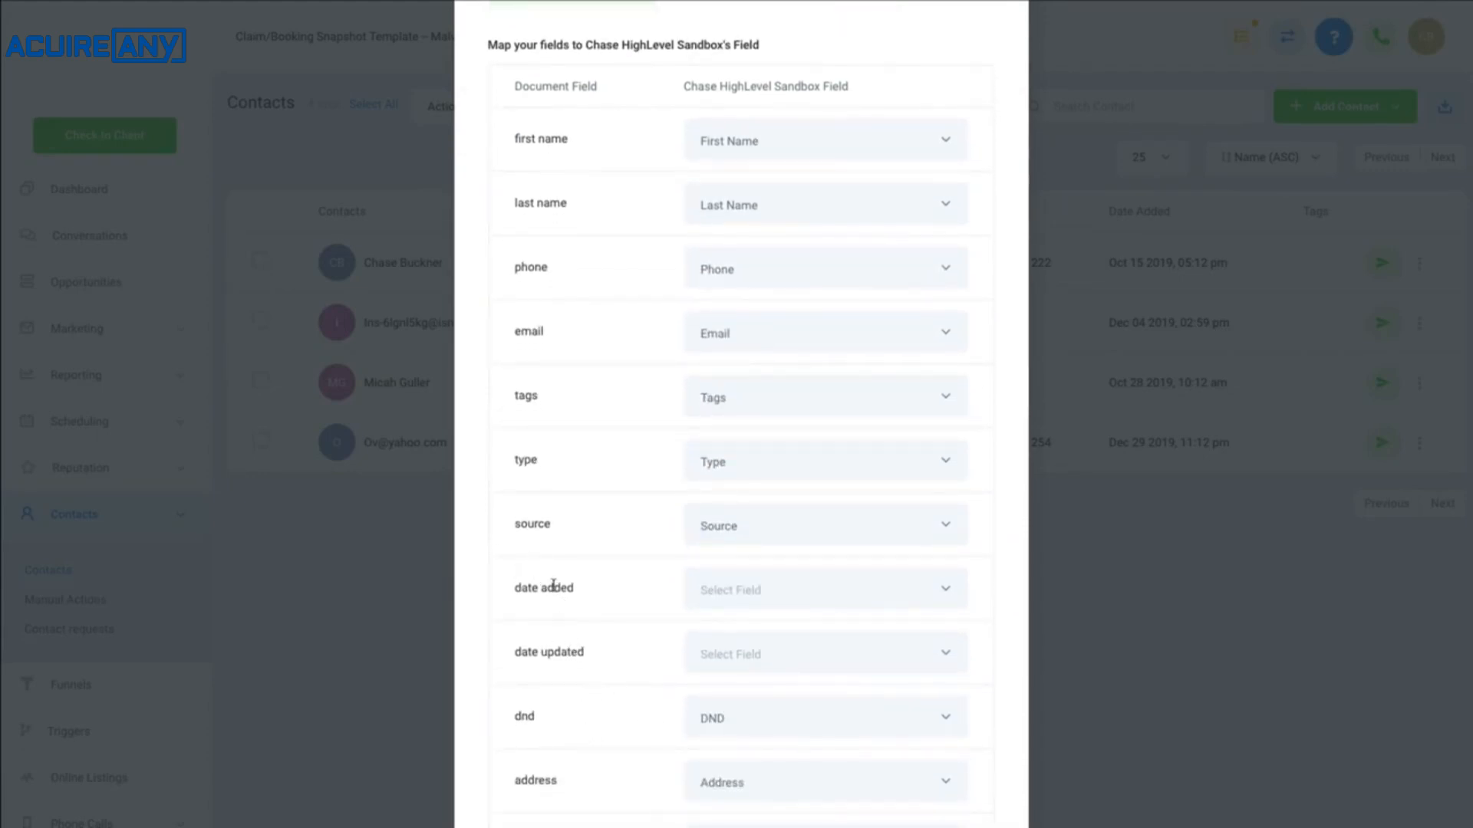
# Look through the contact fields available for mapping the date added column, leaving it unmapped.
pyautogui.click(729, 604)
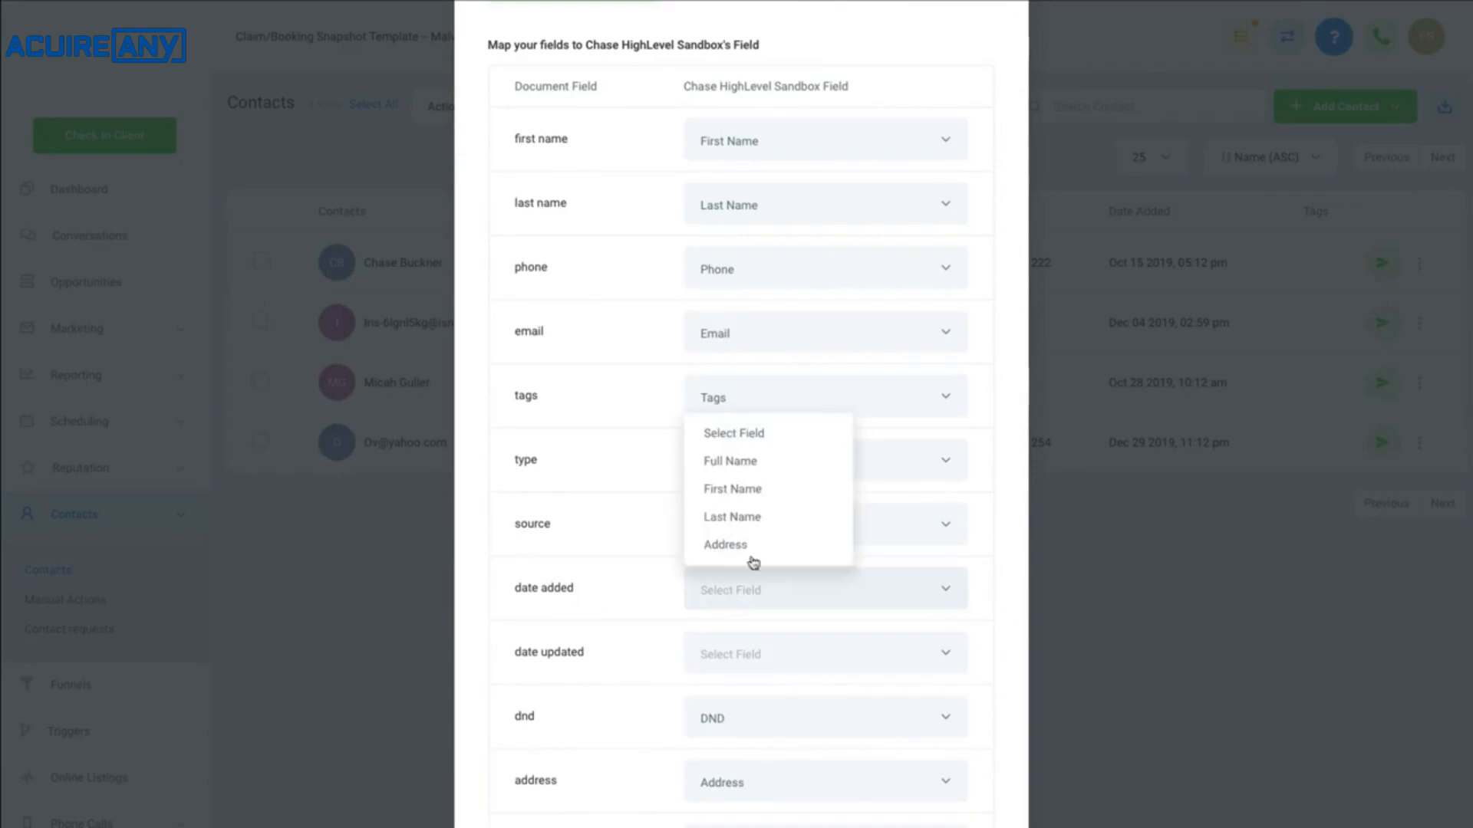
pyautogui.scroll(-3, 766, 542)
pyautogui.scroll(-3, 768, 543)
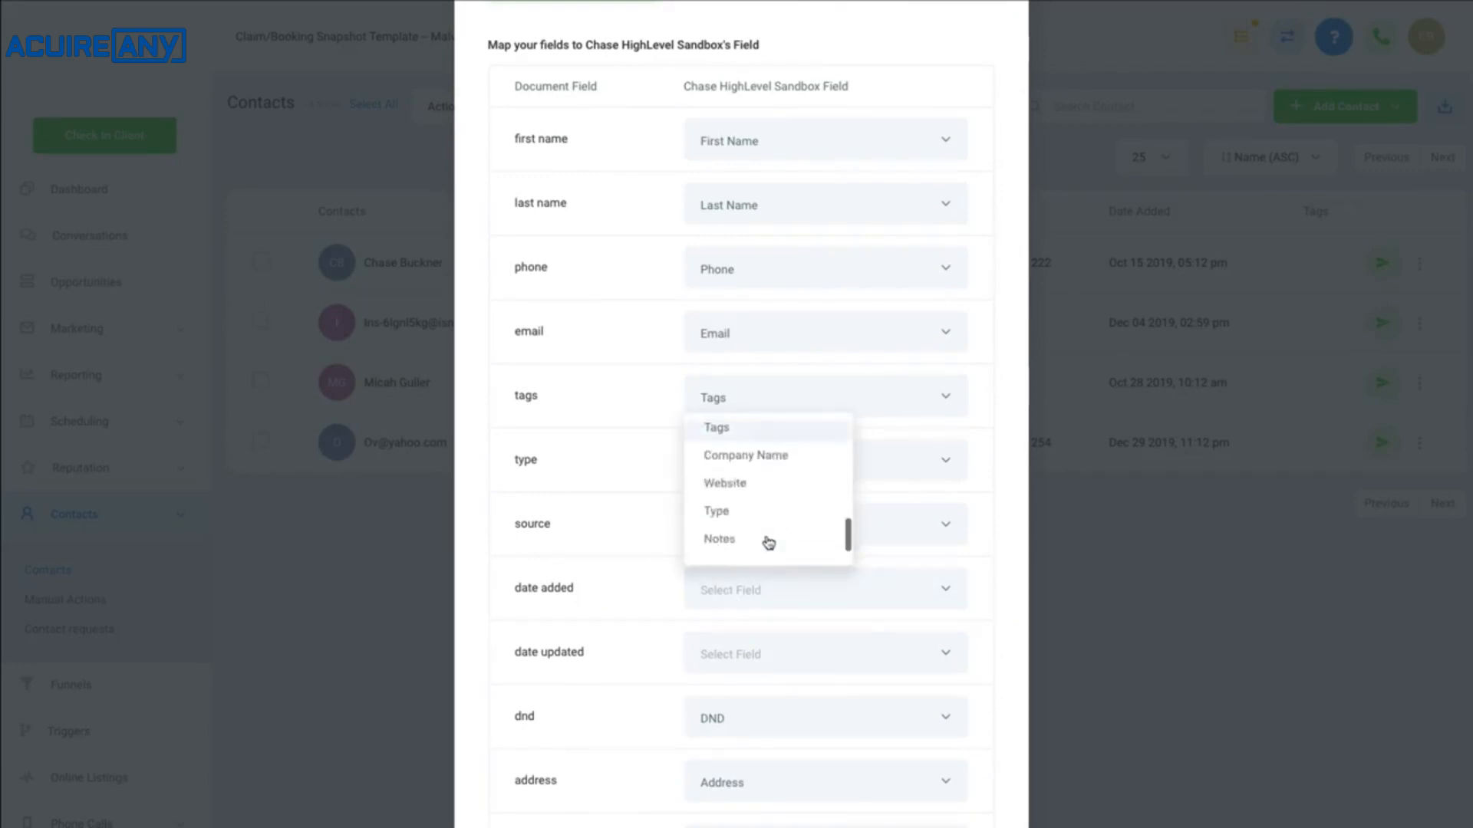
pyautogui.scroll(5, 768, 543)
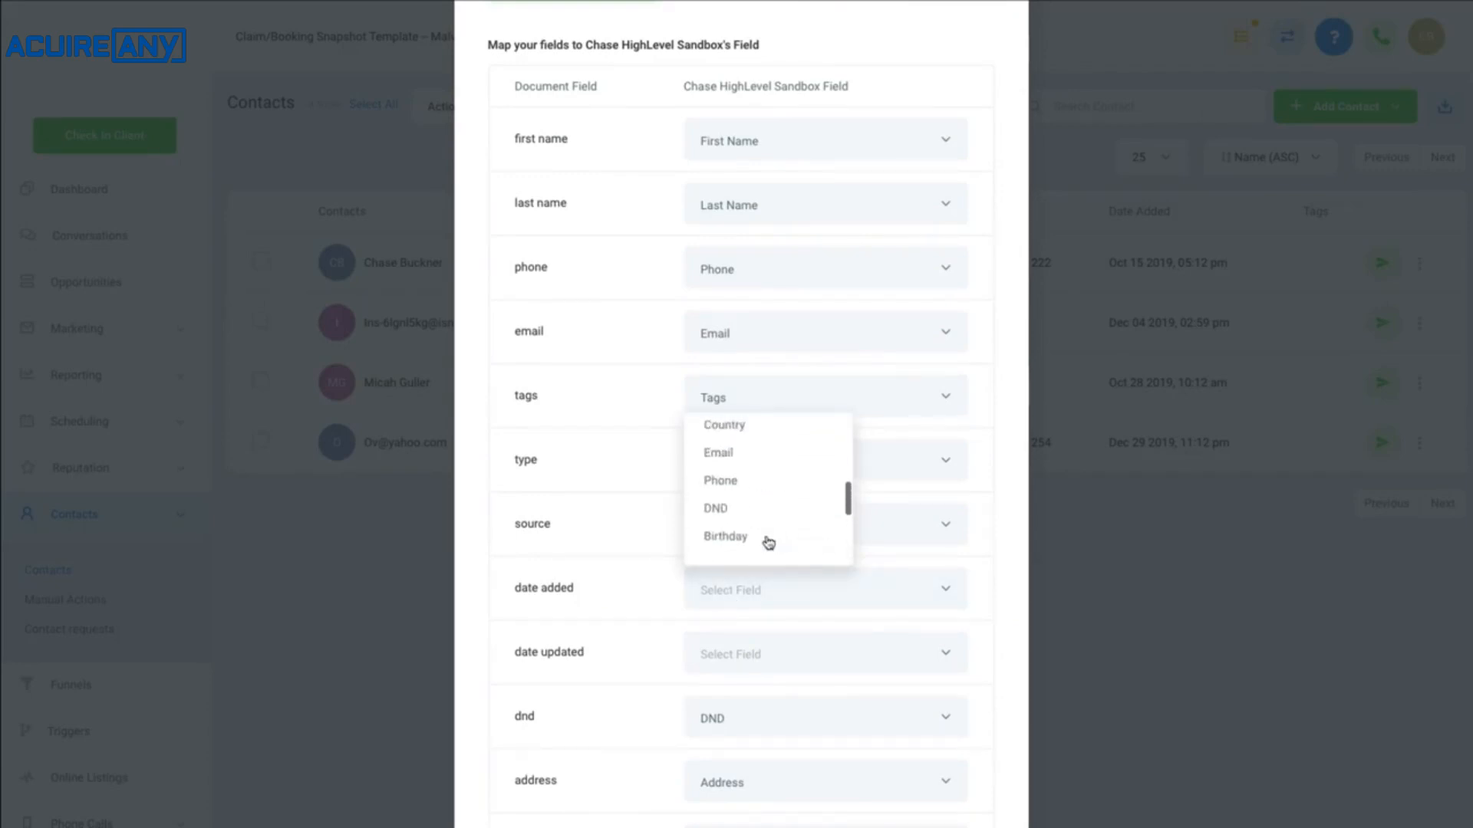
pyautogui.scroll(4, 768, 543)
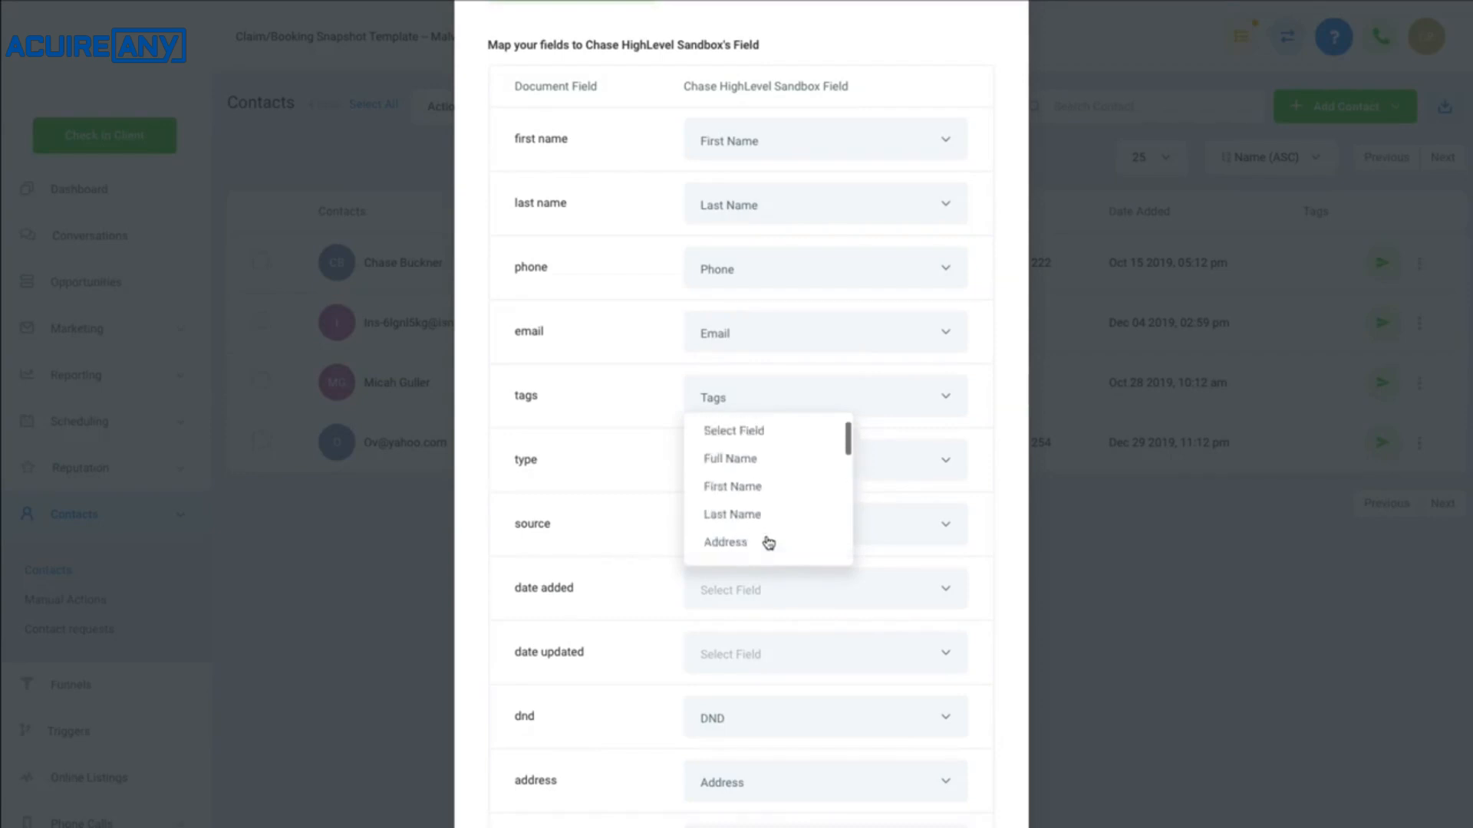
pyautogui.scroll(1, 600, 610)
pyautogui.click(572, 633)
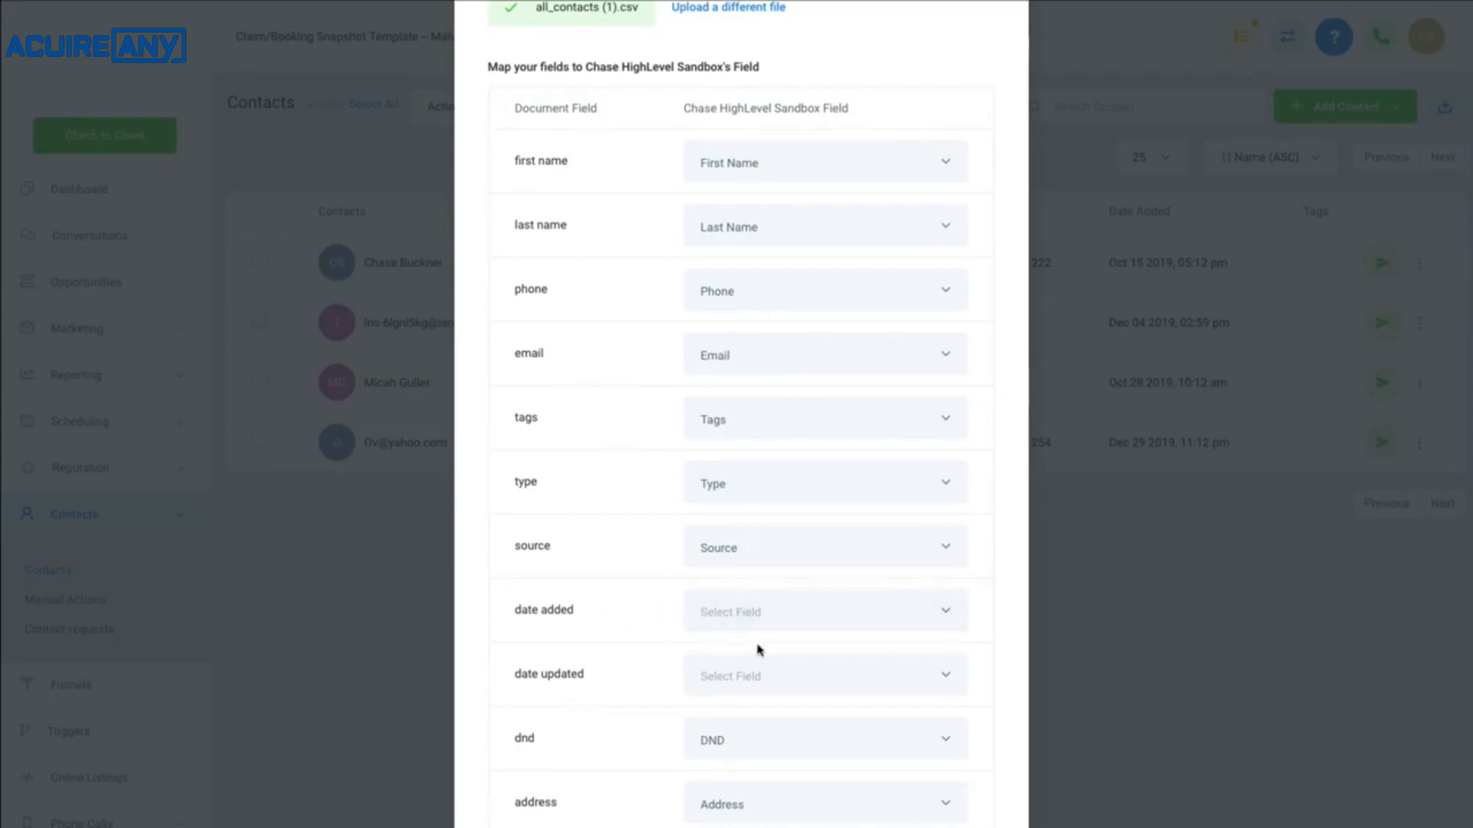
# Accept the field mapping and confirm its preview to proceed to the duplicate strategy.
pyautogui.scroll(-5, 806, 764)
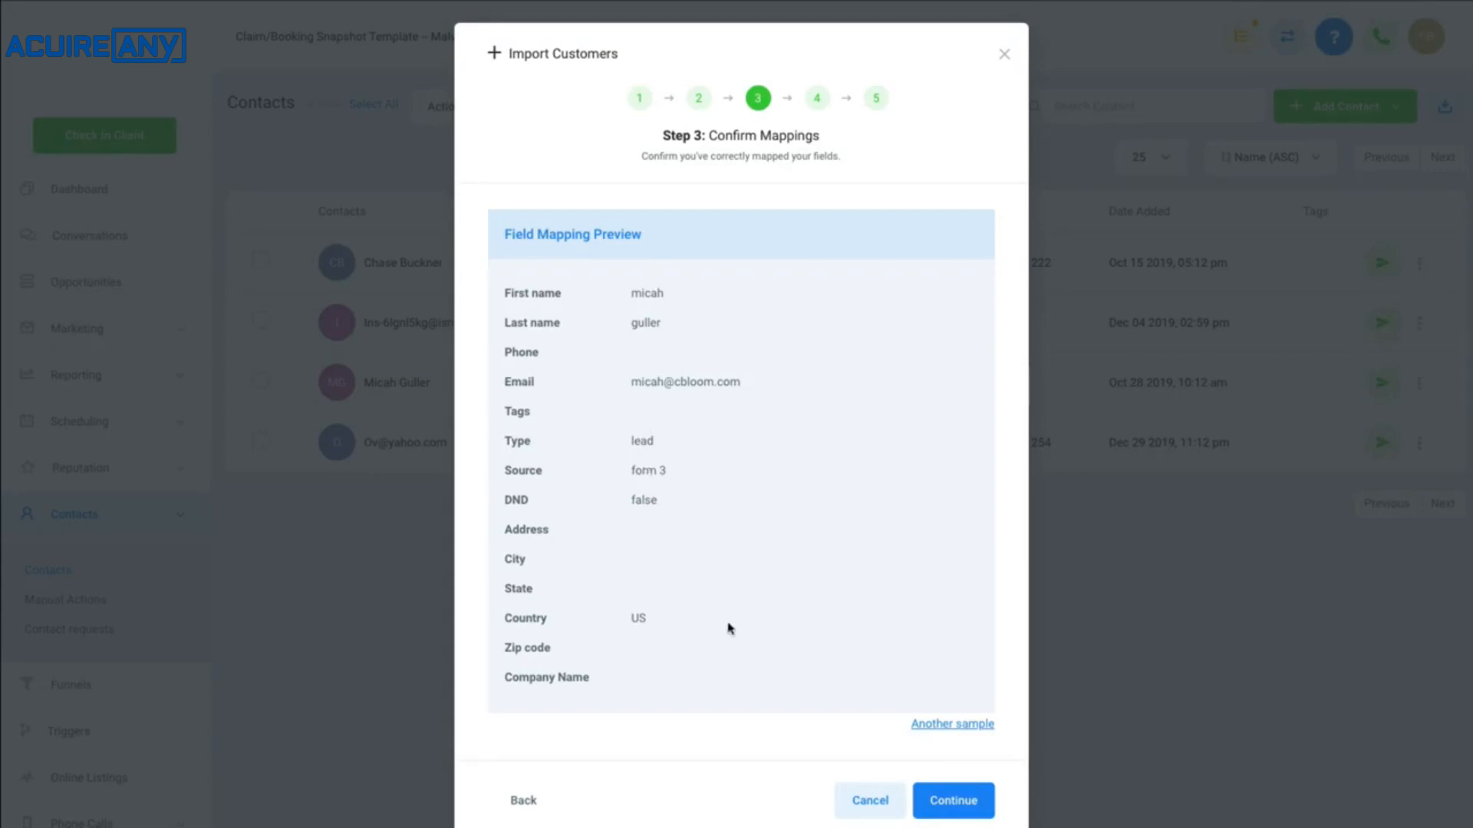
pyautogui.click(951, 801)
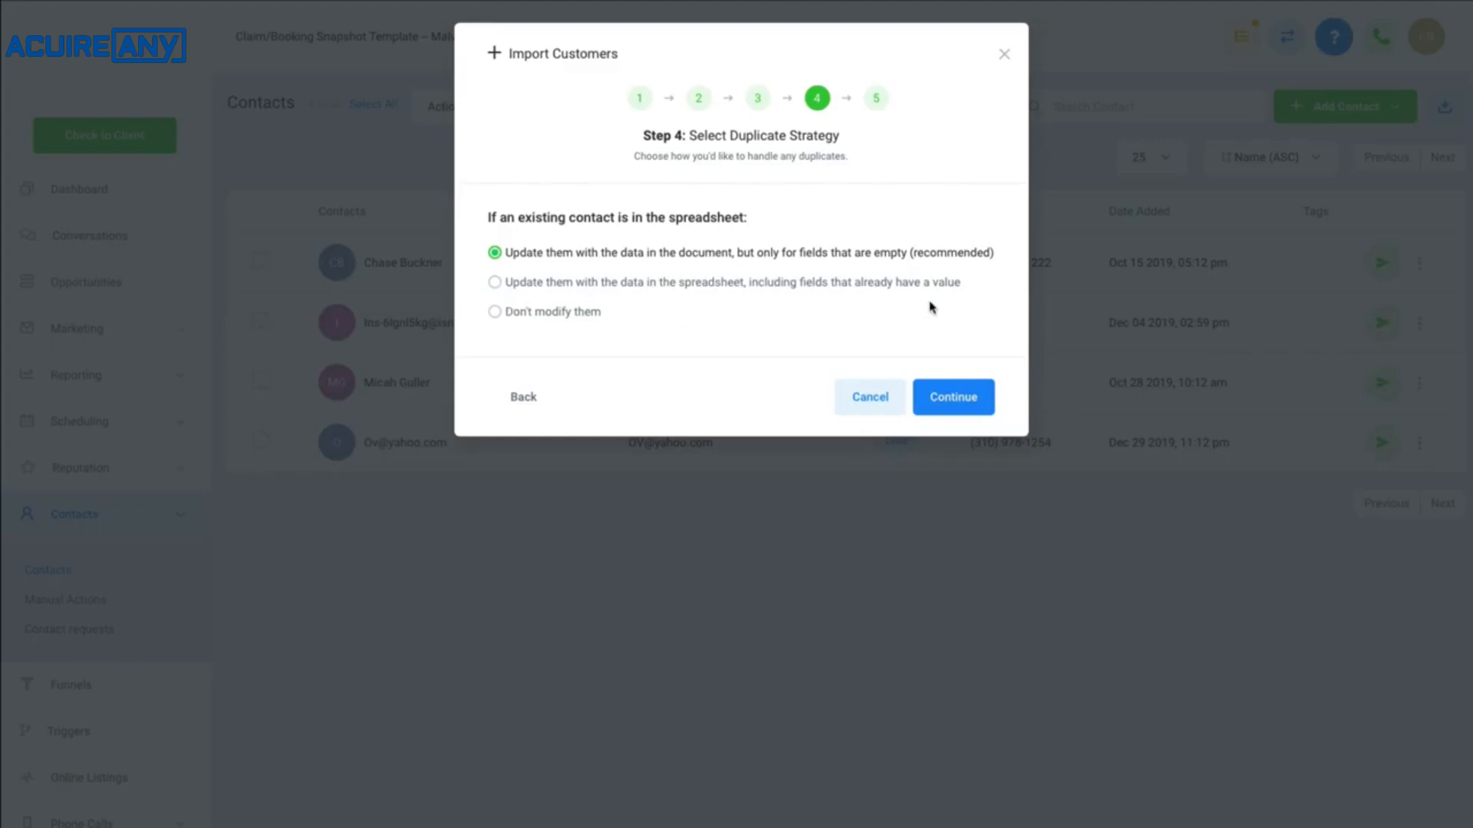
# Set the duplicate strategy to update existing contacts only for fields that are empty, and proceed to the tags.
pyautogui.click(497, 284)
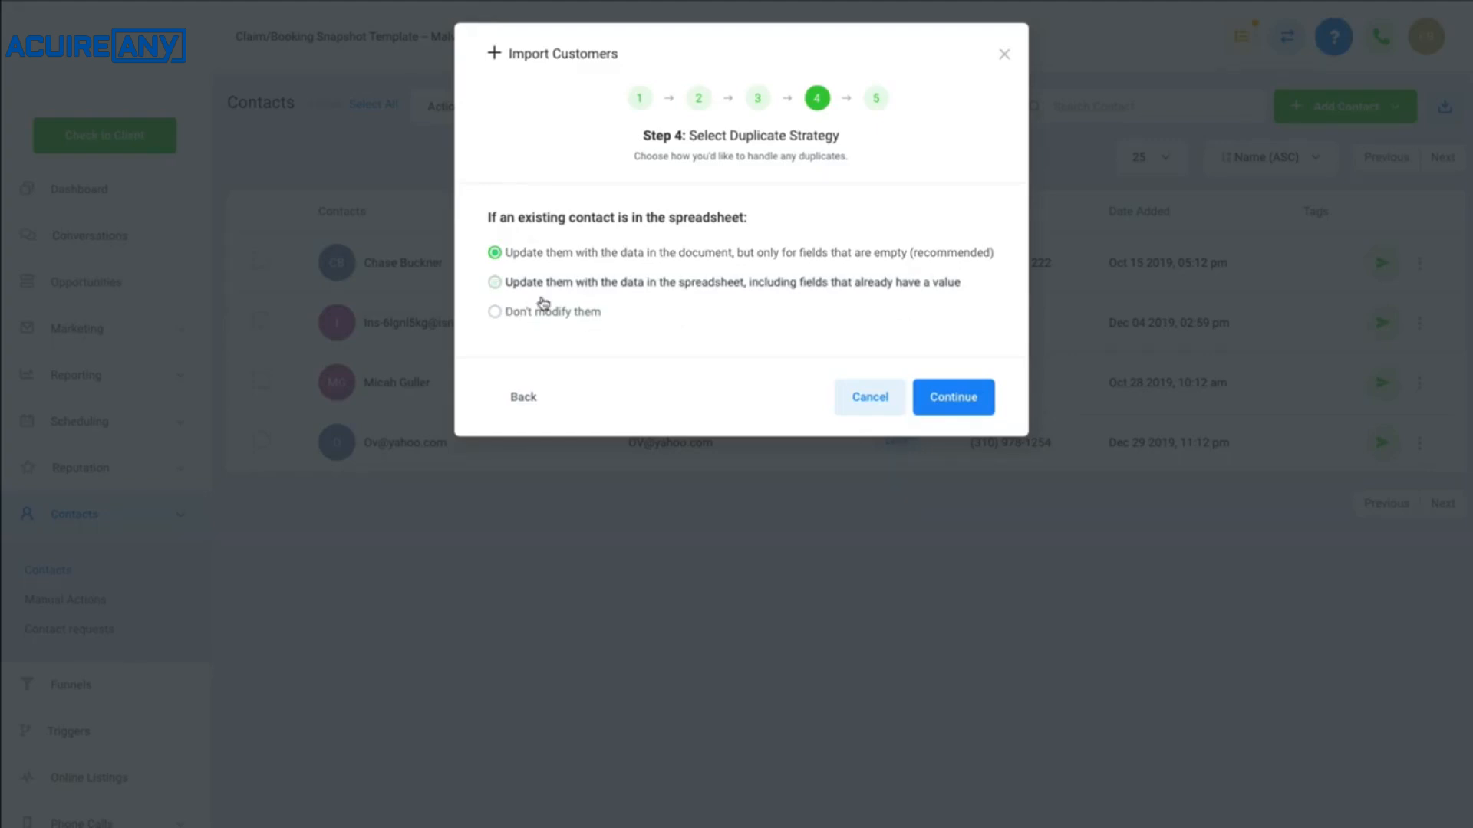
pyautogui.click(495, 313)
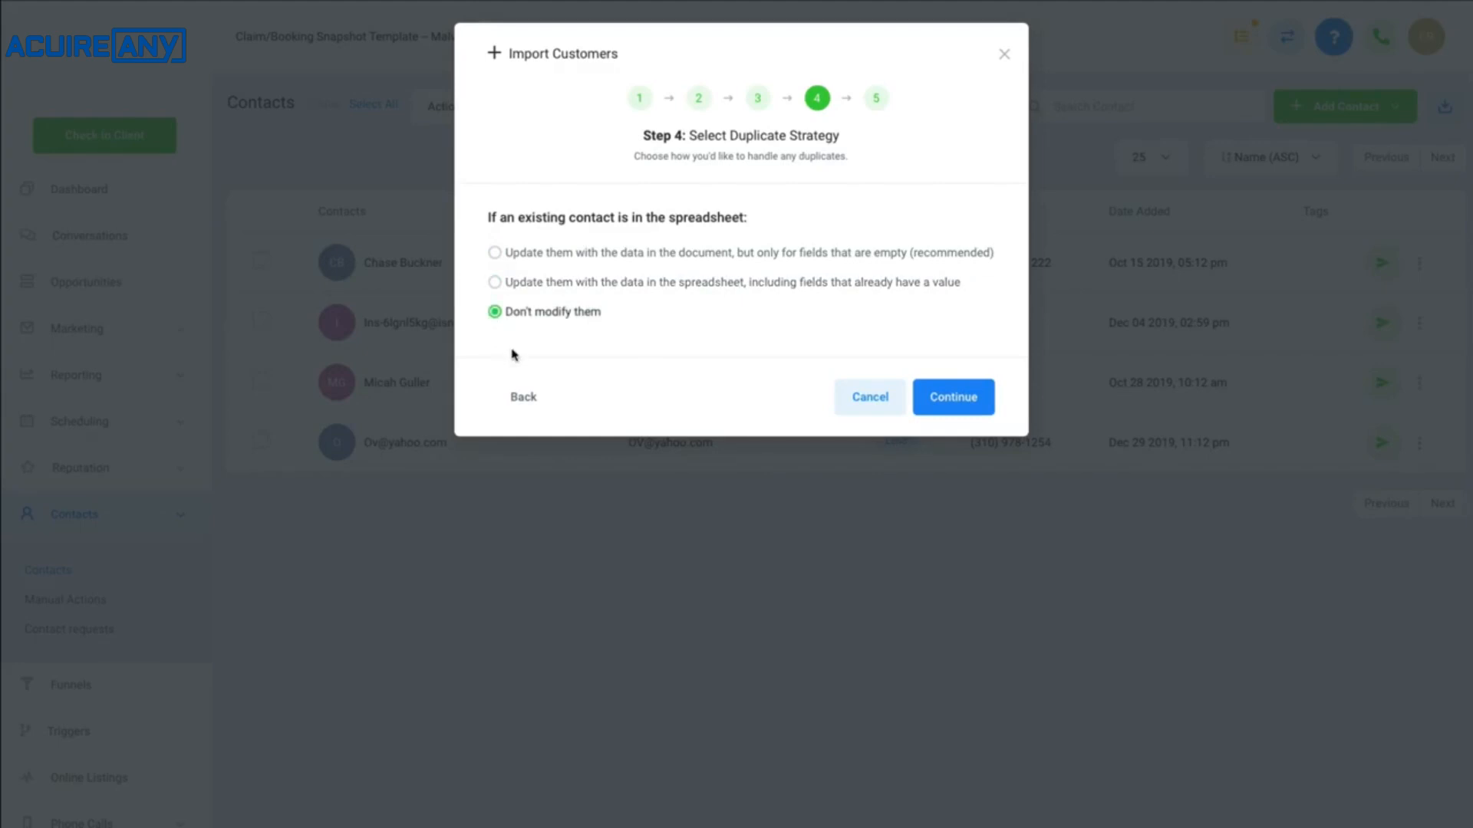
pyautogui.click(497, 253)
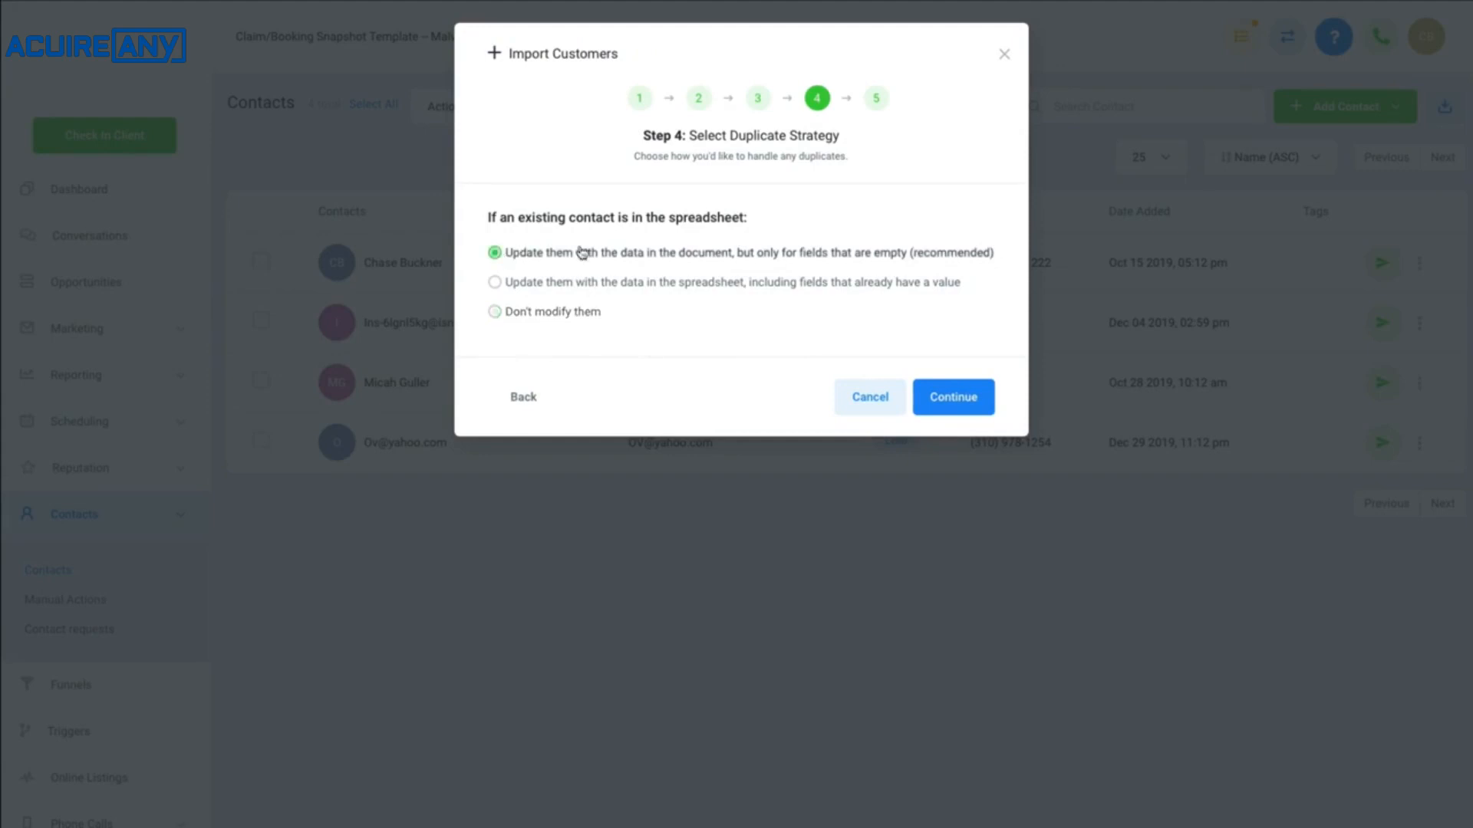
pyautogui.click(954, 408)
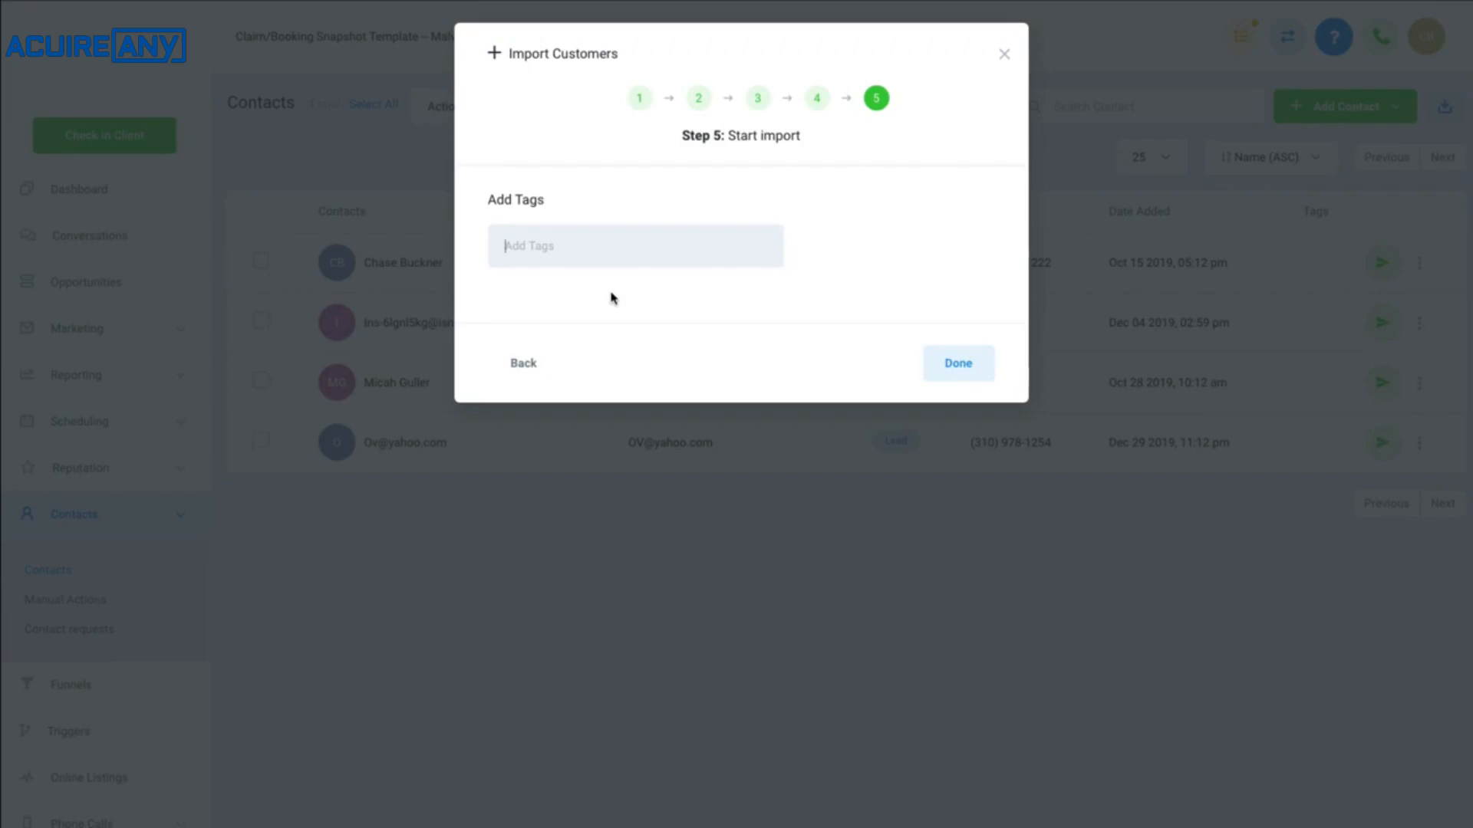
# Add the new tag tag1 to the imported contacts and complete the import.
pyautogui.write('tag1')
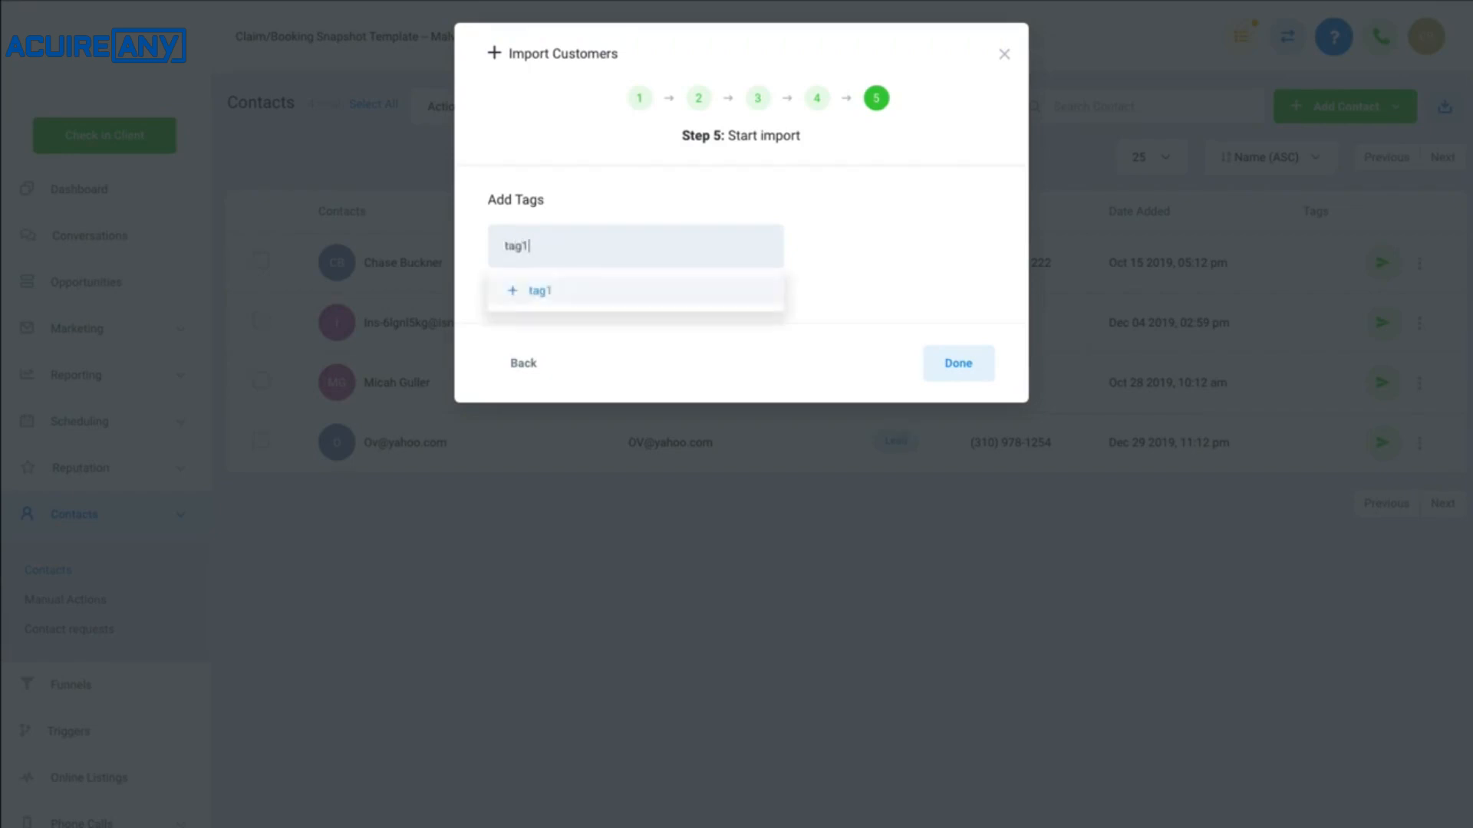
pyautogui.click(582, 298)
pyautogui.click(962, 402)
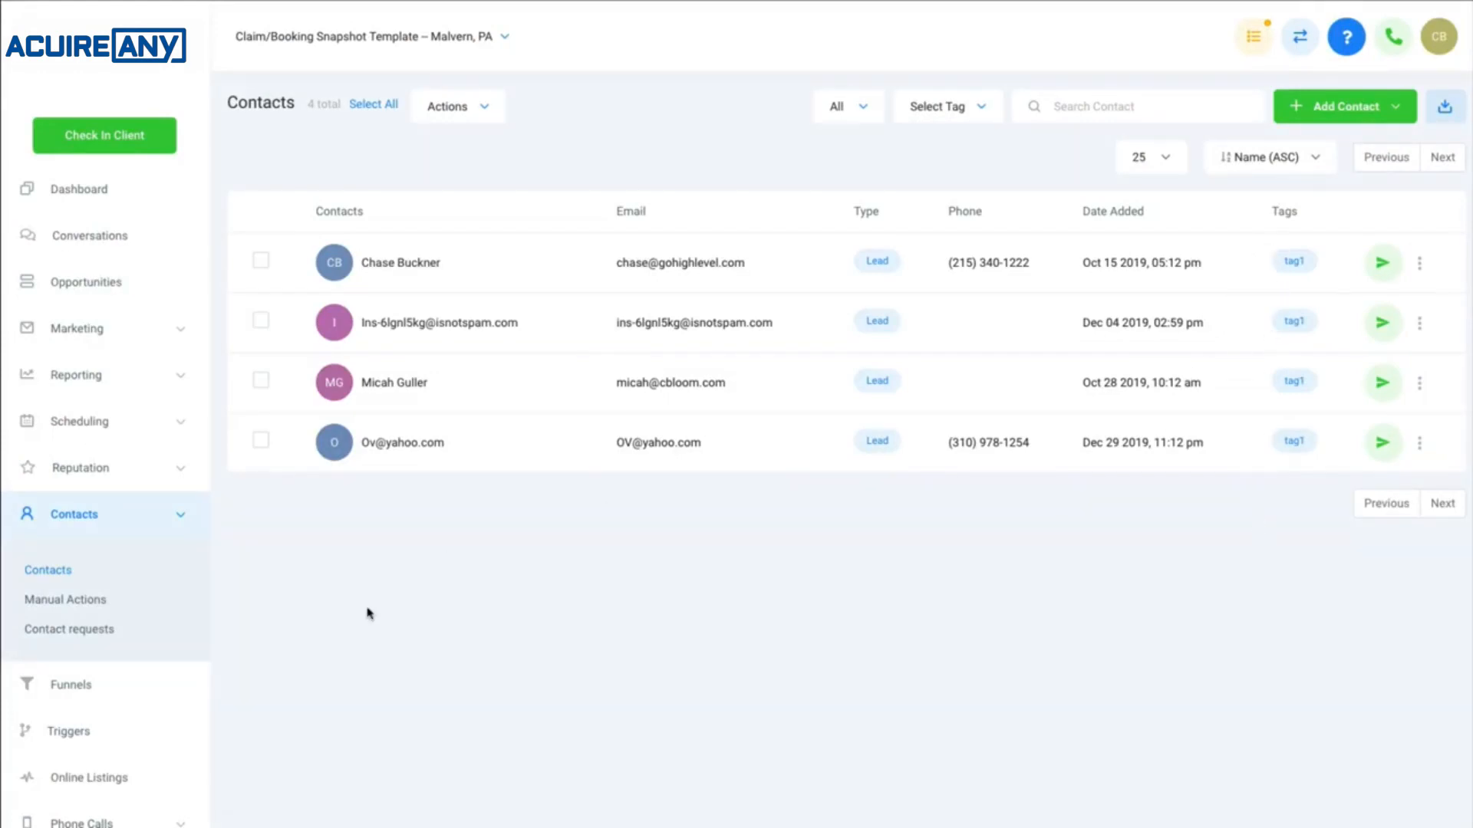
# Open the Bulk Requests page of the marketing section.
pyautogui.click(191, 515)
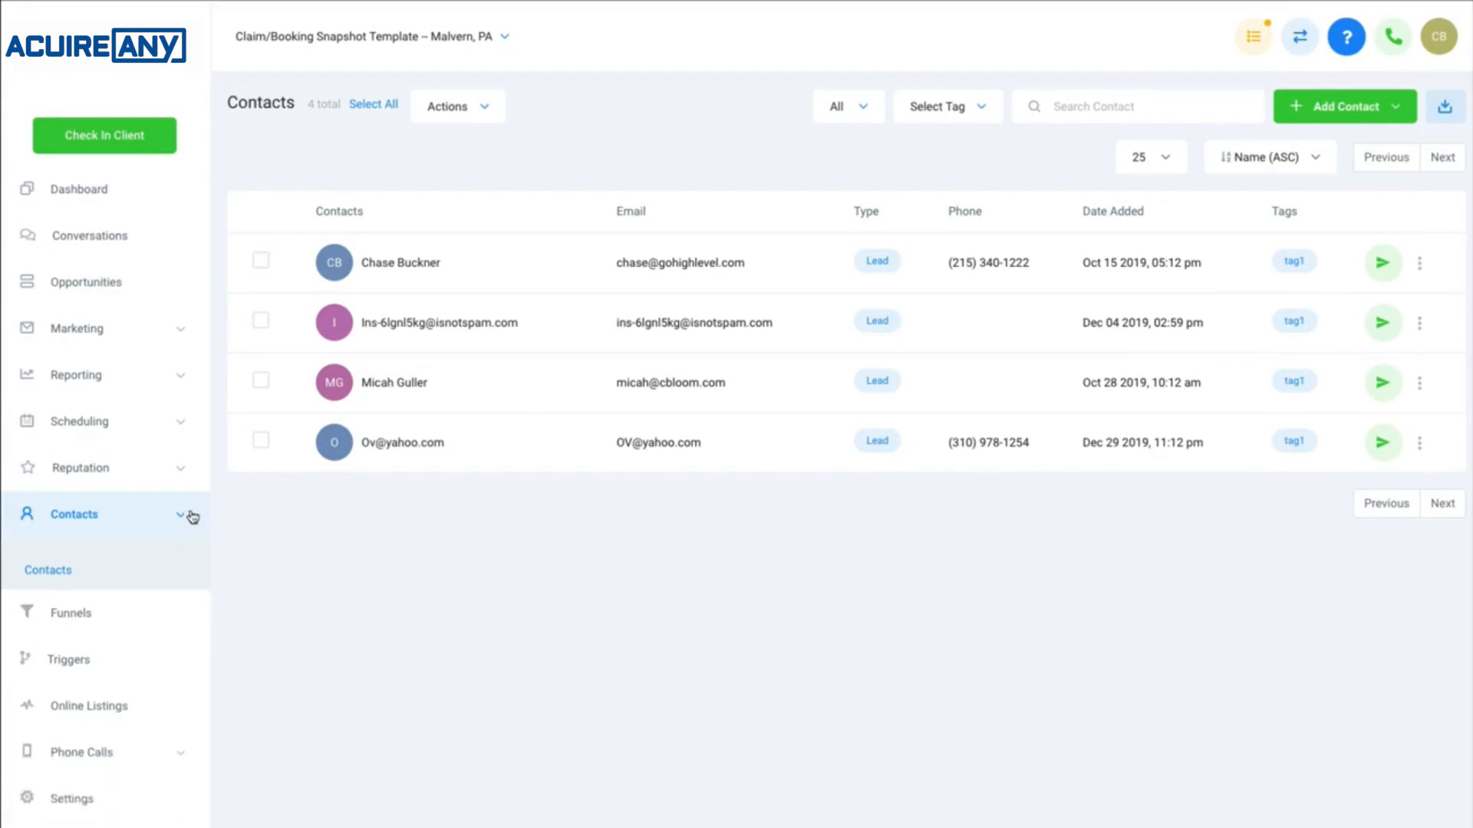
pyautogui.click(135, 338)
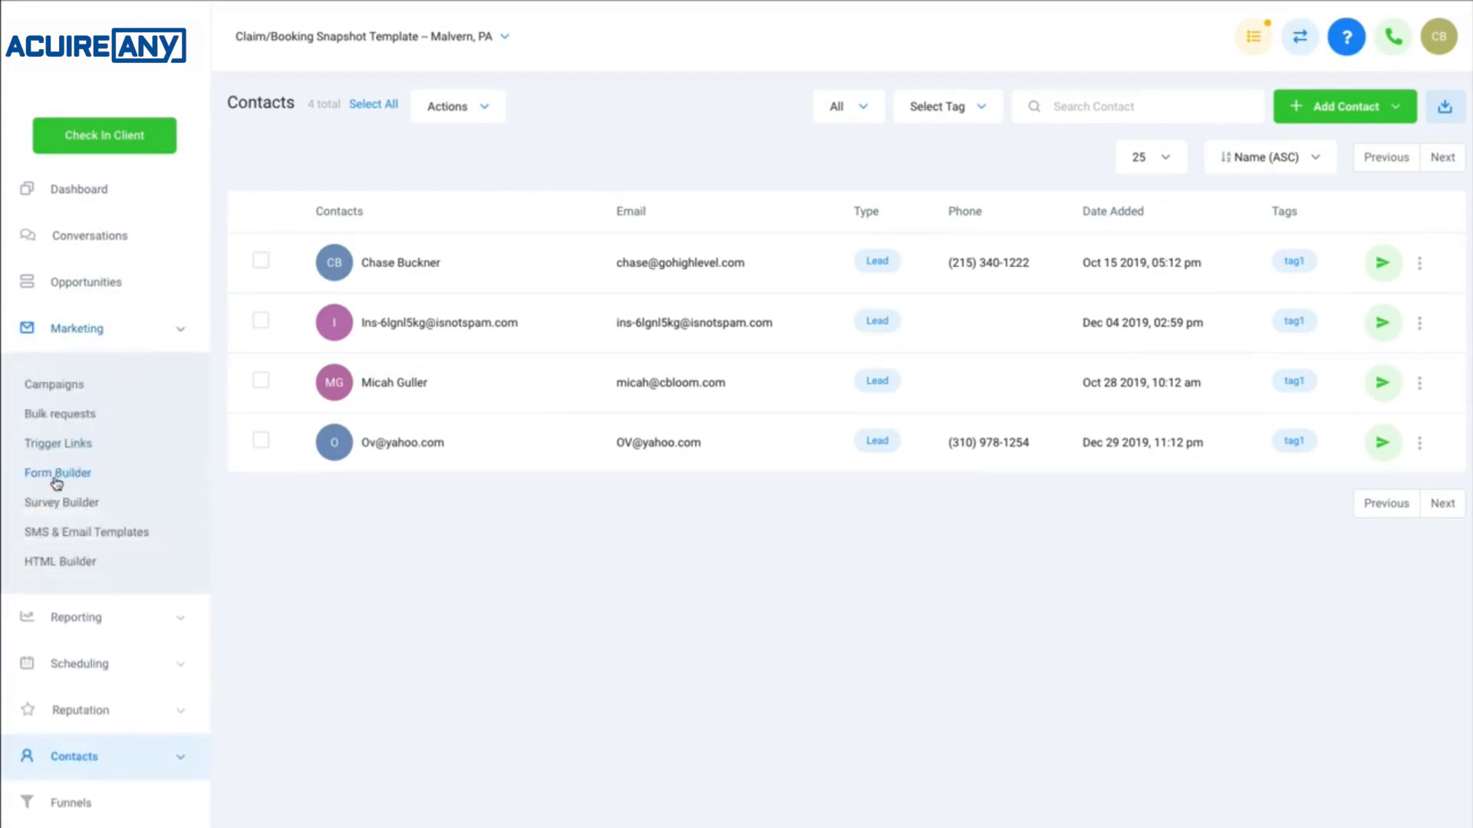
pyautogui.click(60, 420)
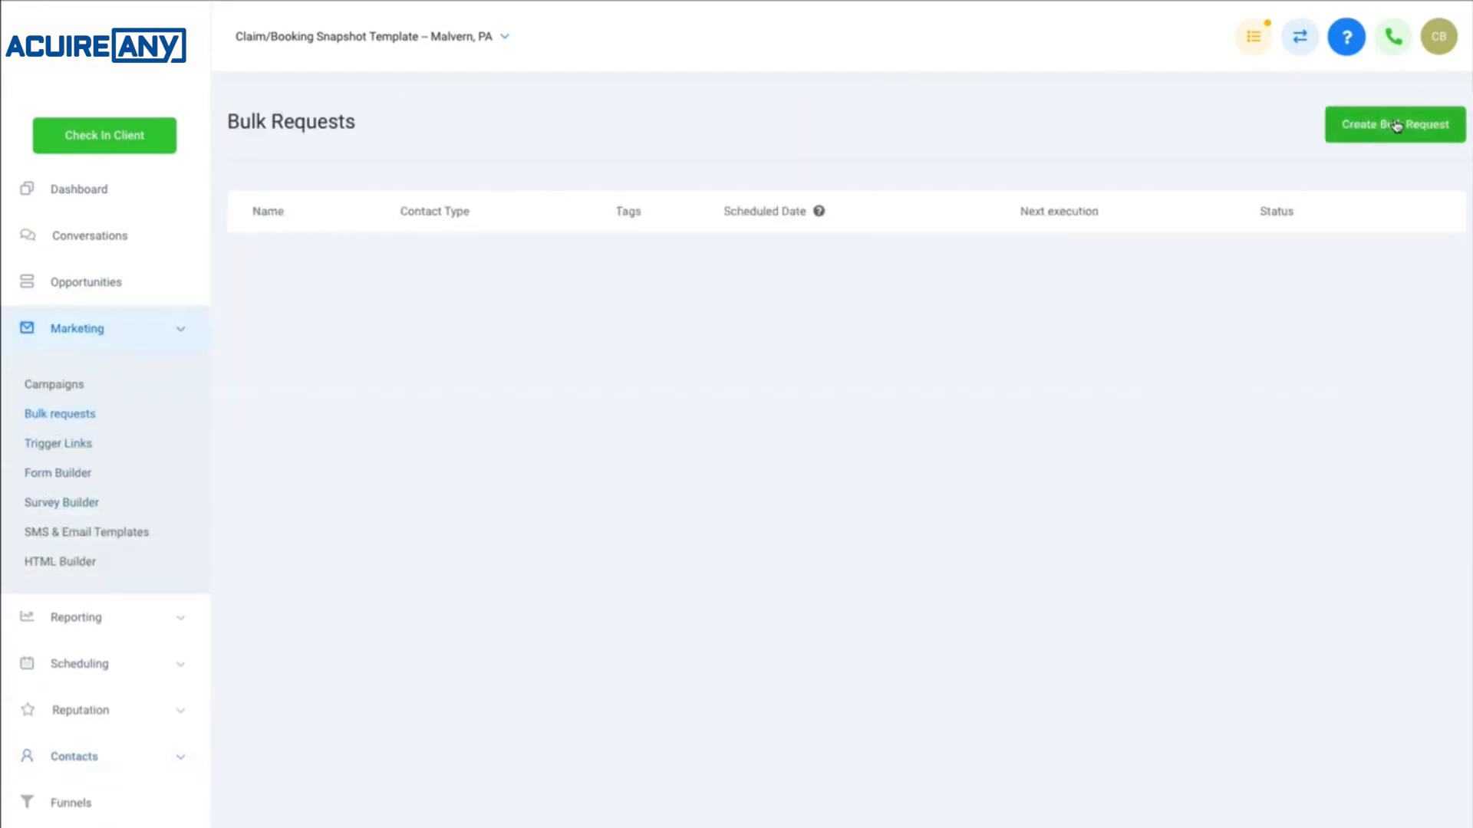
# Examine the name and tag fields of a new bulk request, and cancel it without adding it.
pyautogui.click(1379, 136)
pyautogui.click(632, 206)
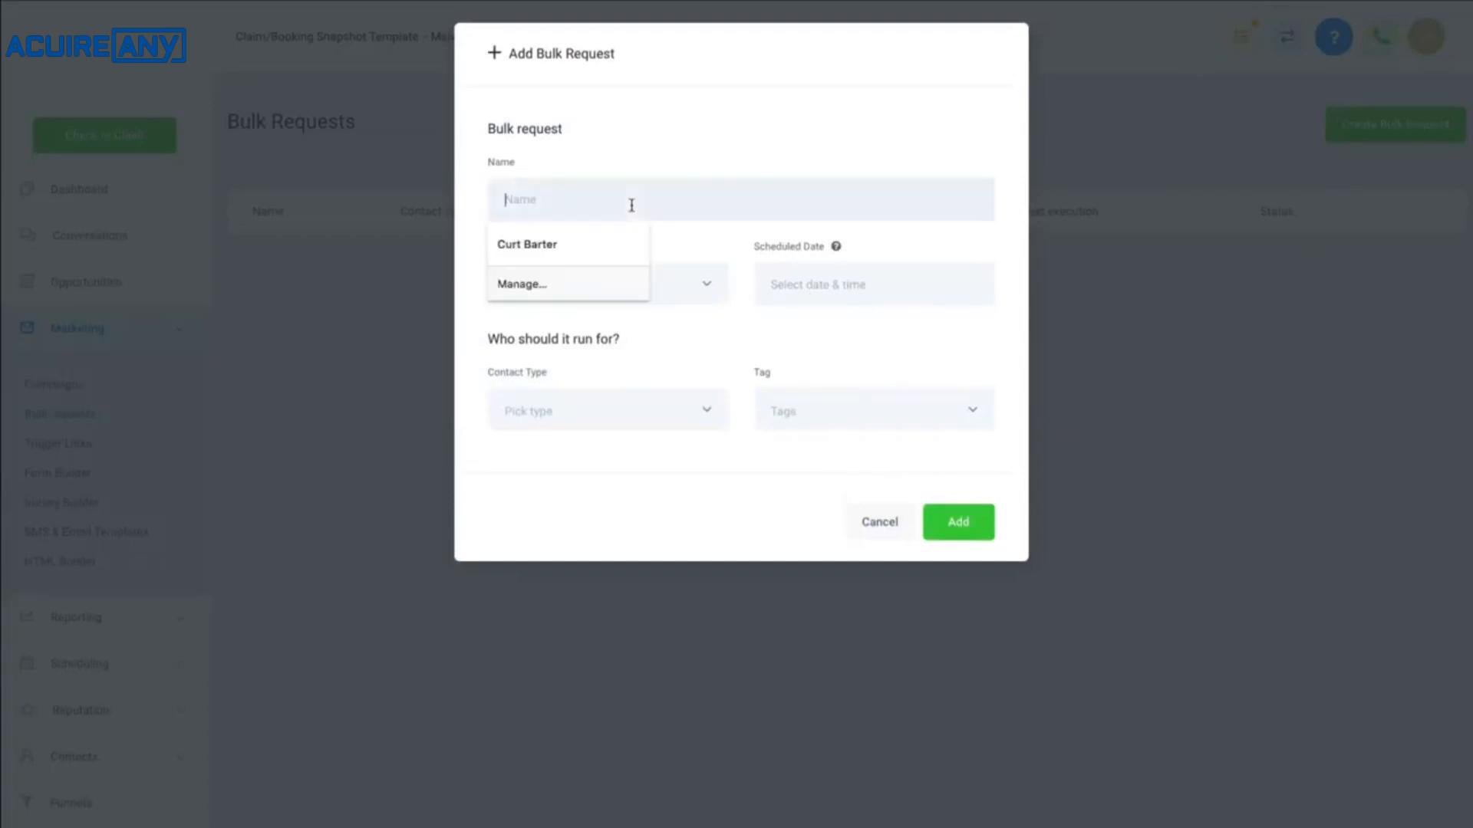
pyautogui.click(738, 276)
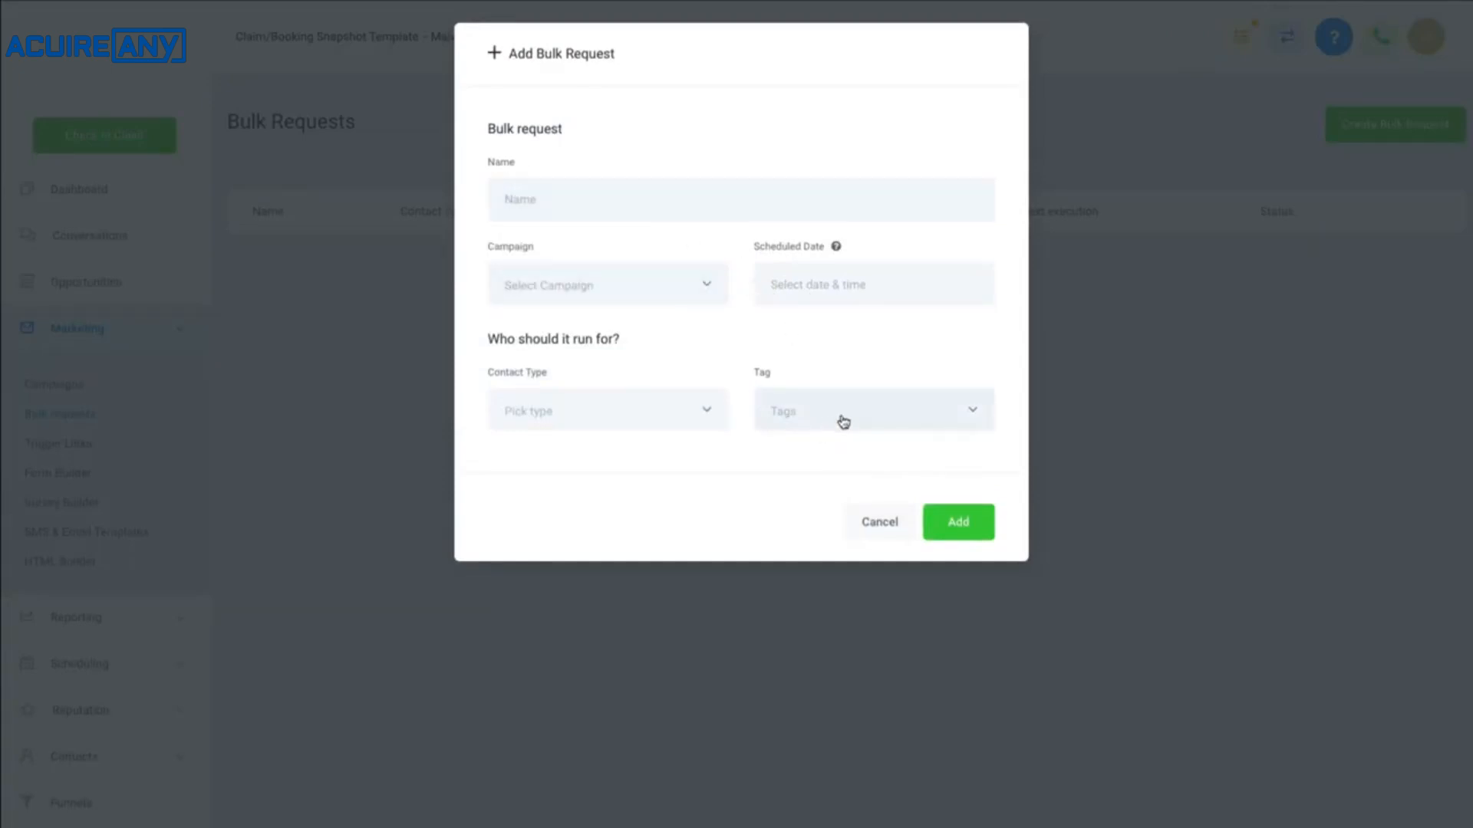
pyautogui.click(840, 418)
pyautogui.click(827, 510)
pyautogui.click(881, 523)
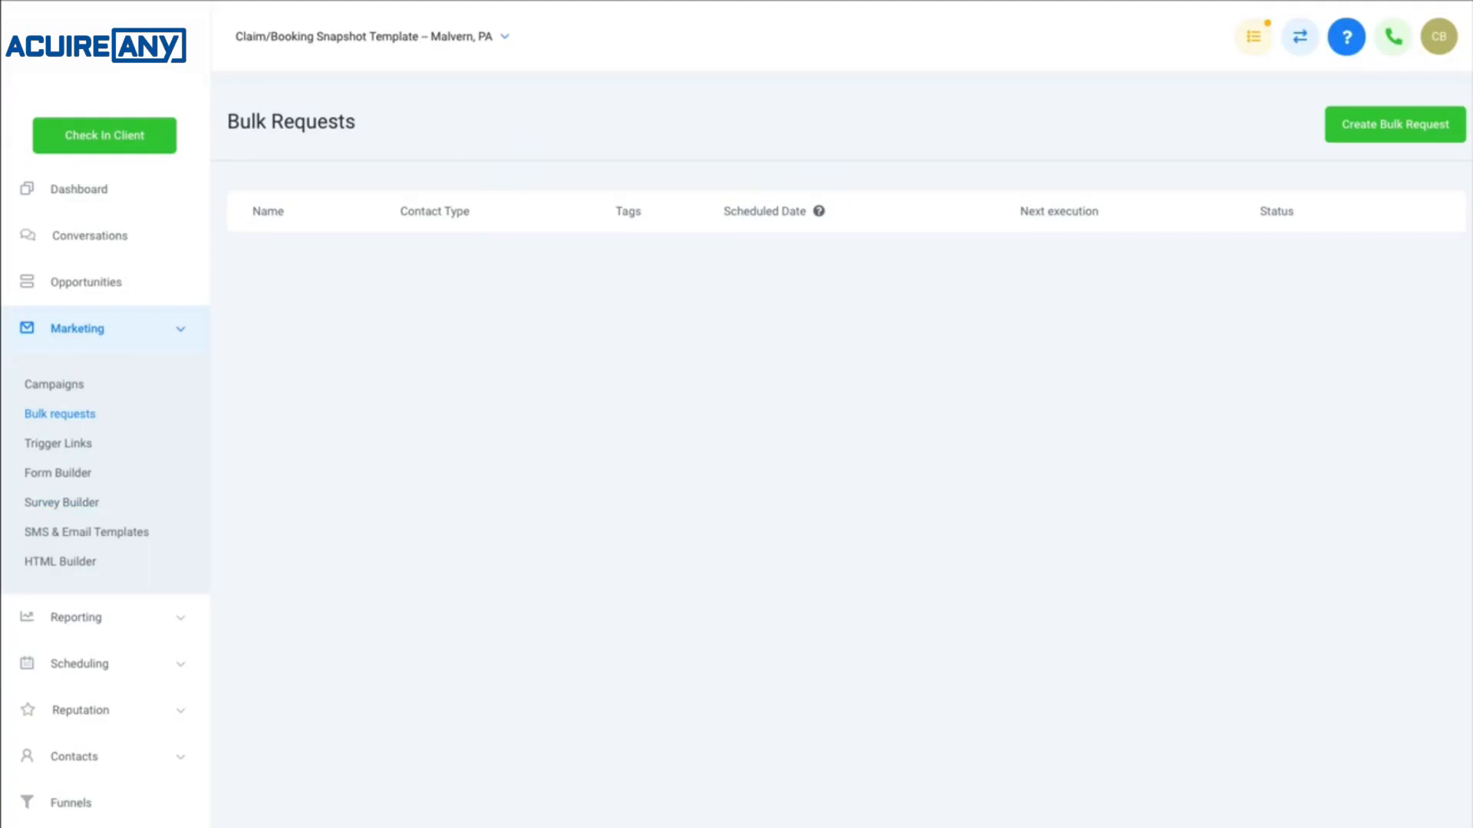